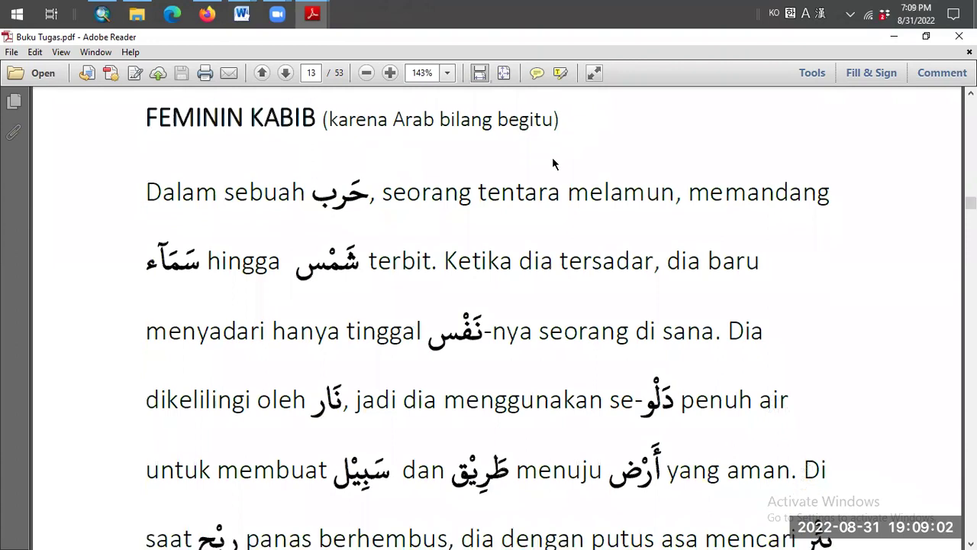
Step: Read the FEMININ KABIB passage on page 13 of Buku Tugas.pdf, zooming out to 66.7% to see all its Arabic words
scroll(552, 155, "down", 1)
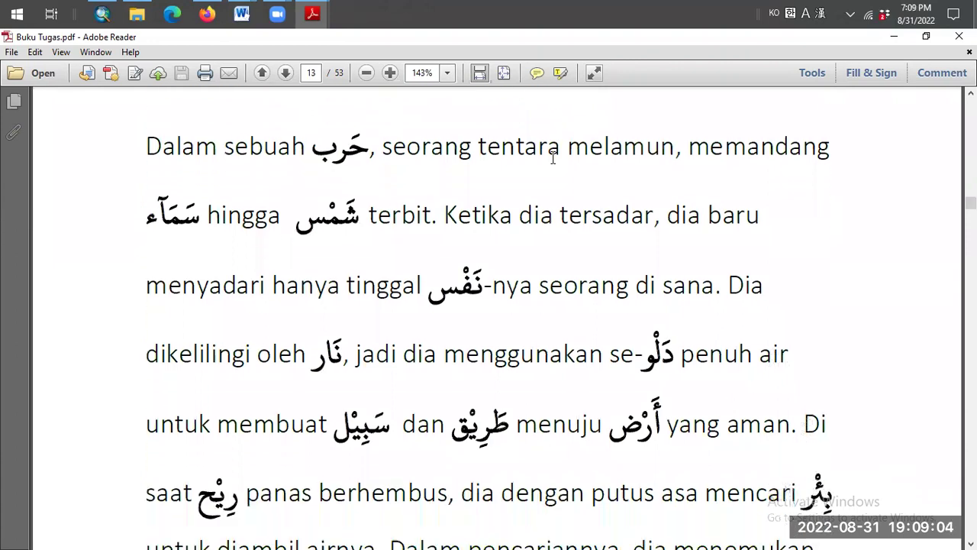
scroll(428, 267, "down", 2)
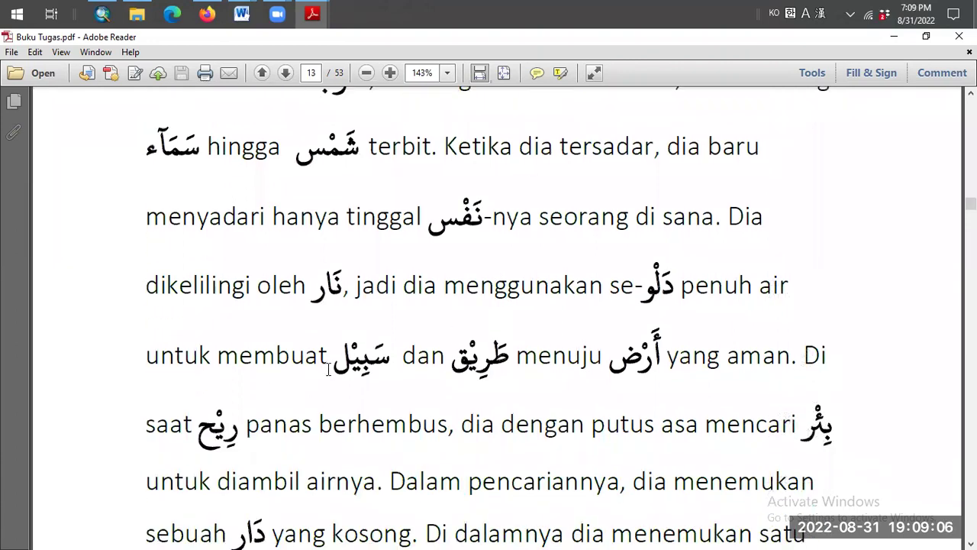
left_click(330, 359)
left_click(241, 12)
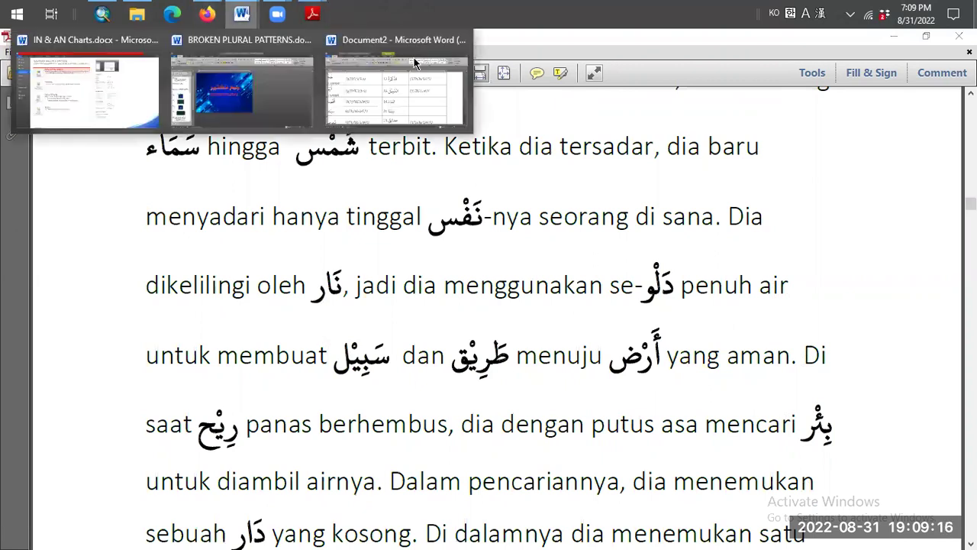
left_click(534, 153)
scroll(532, 152, "up", 3)
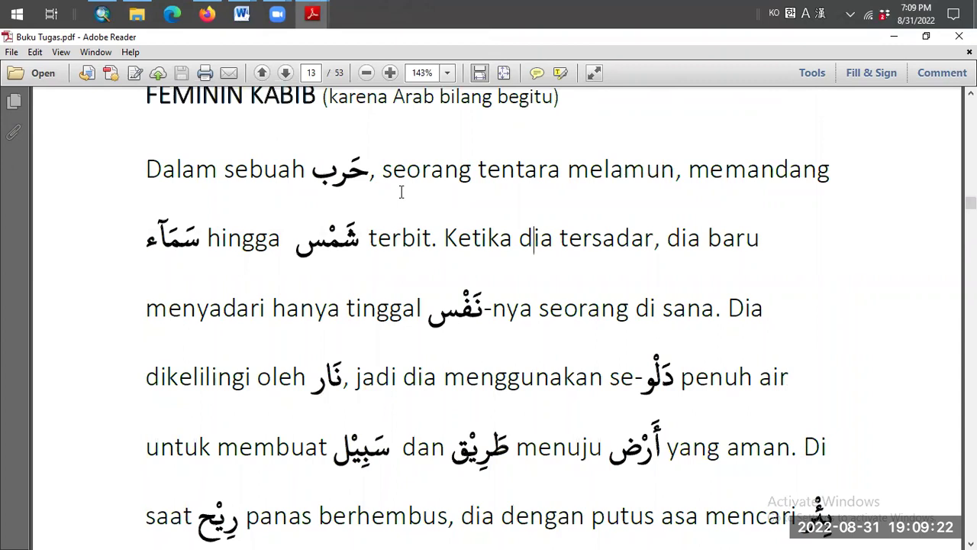
scroll(131, 184, "up", 1)
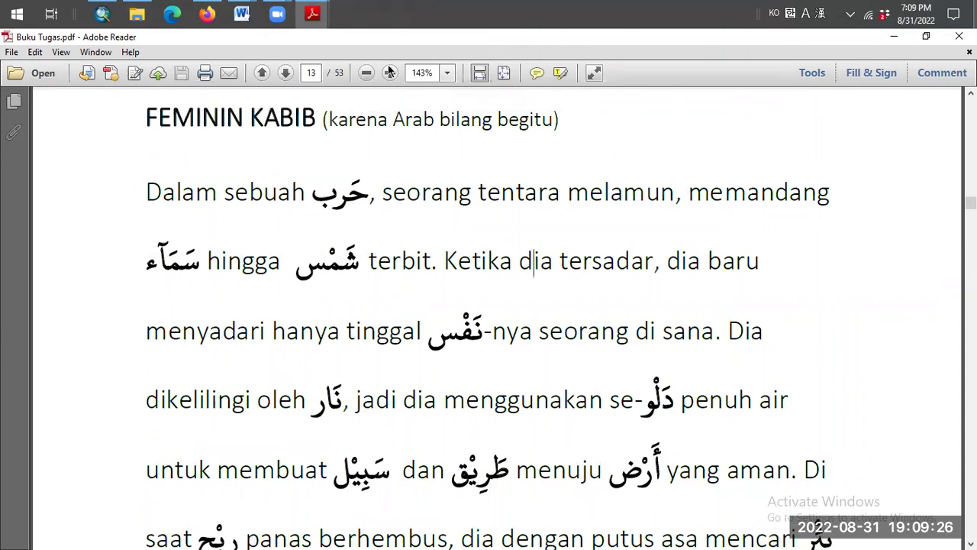
left_click(366, 73)
left_click(366, 73)
left_click(366, 73)
left_click(365, 73)
scroll(399, 124, "up", 1)
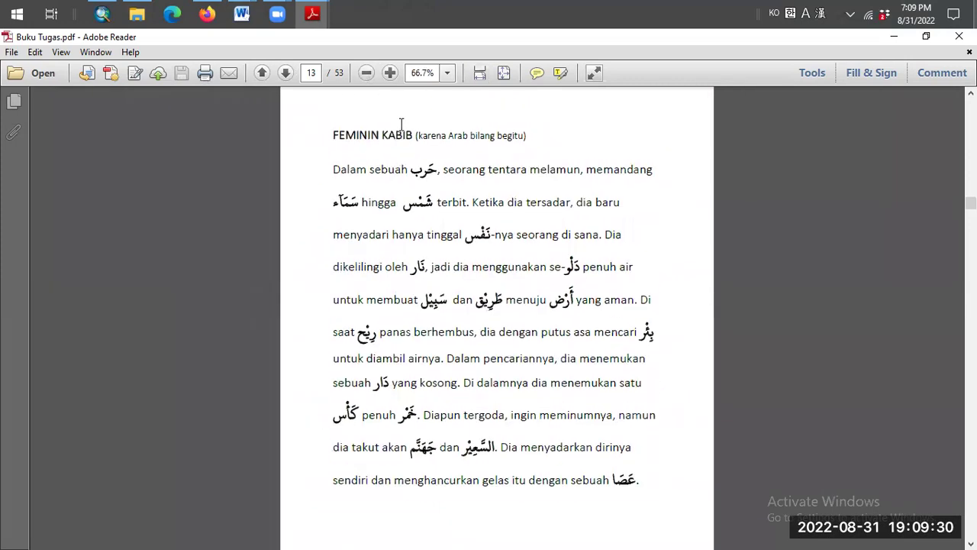
scroll(401, 125, "down", 1)
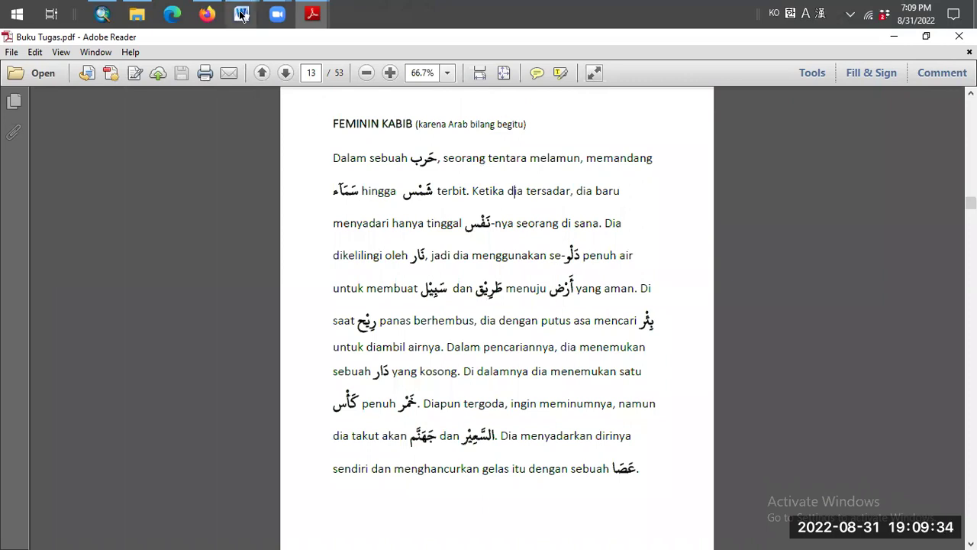
Step: Switch to Document2 in Word and change the gender code for word 18 to F, so the entry reads Fl/-/N/1/F/K
mouse_move(240, 16)
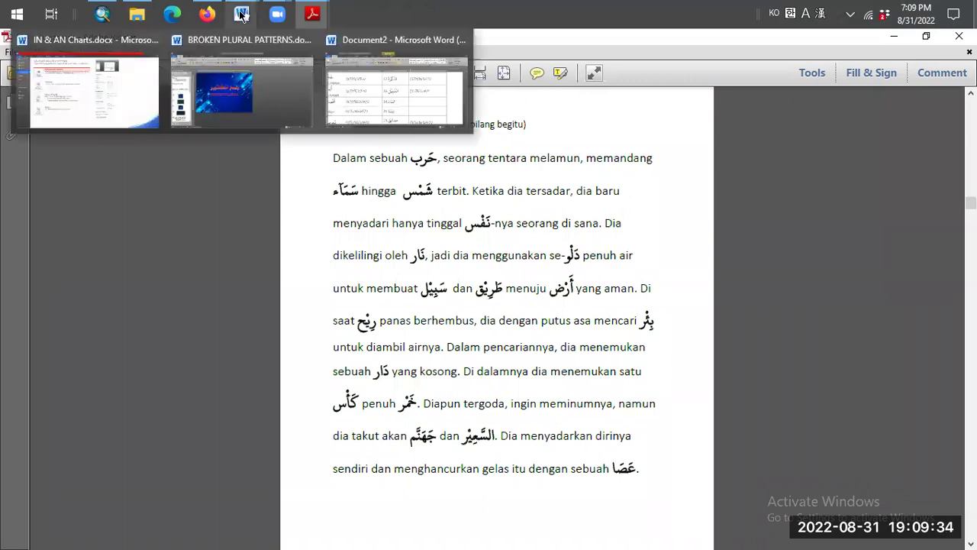
left_click(442, 96)
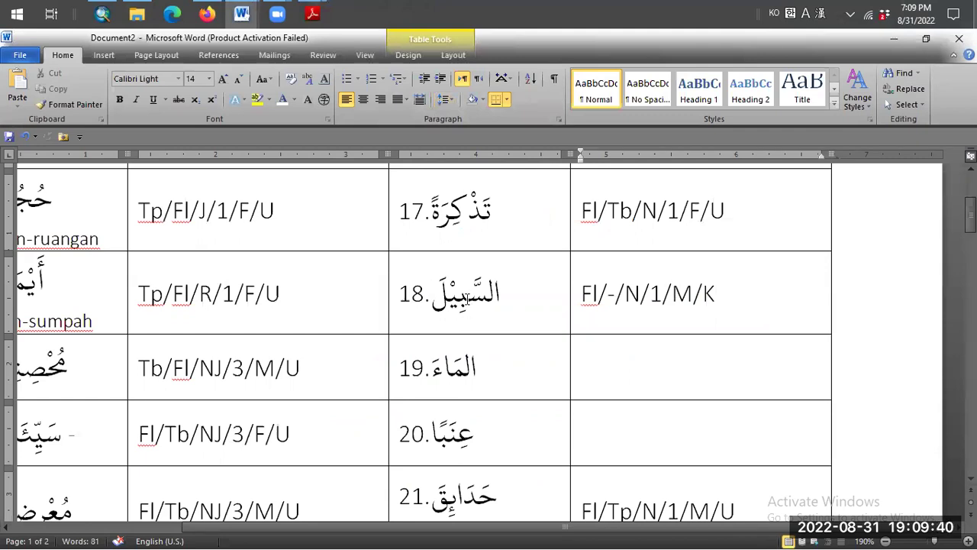
left_click(684, 290)
key("BackSpace")
type("F")
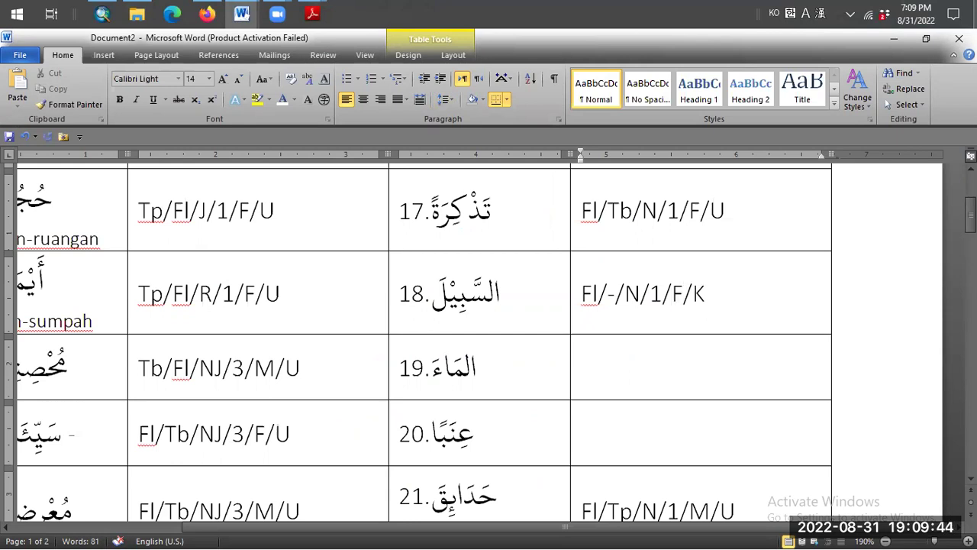
Step: Recheck the FEMININ KABIB passage in Buku Tugas.pdf in Adobe Reader and return to Document2 in Word
left_click(650, 364)
mouse_move(312, 19)
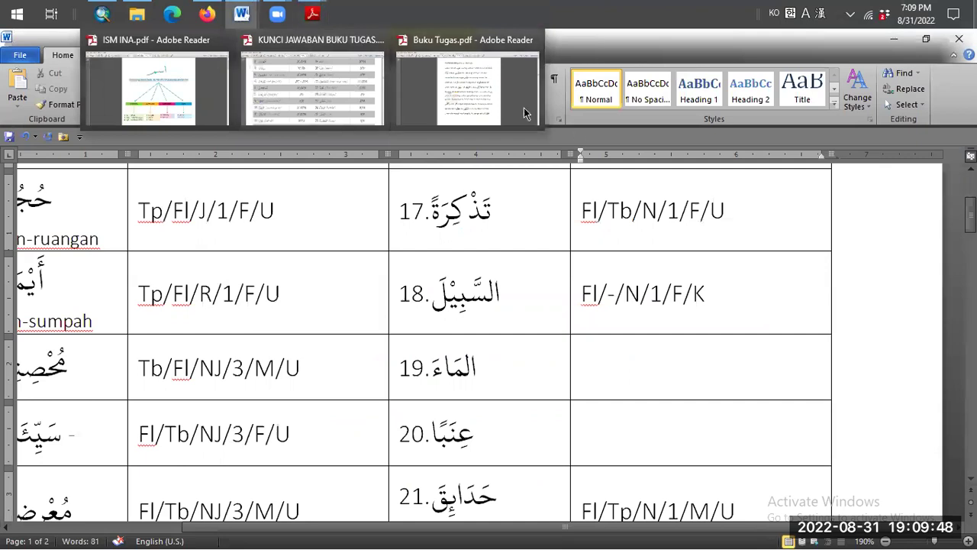
left_click(427, 91)
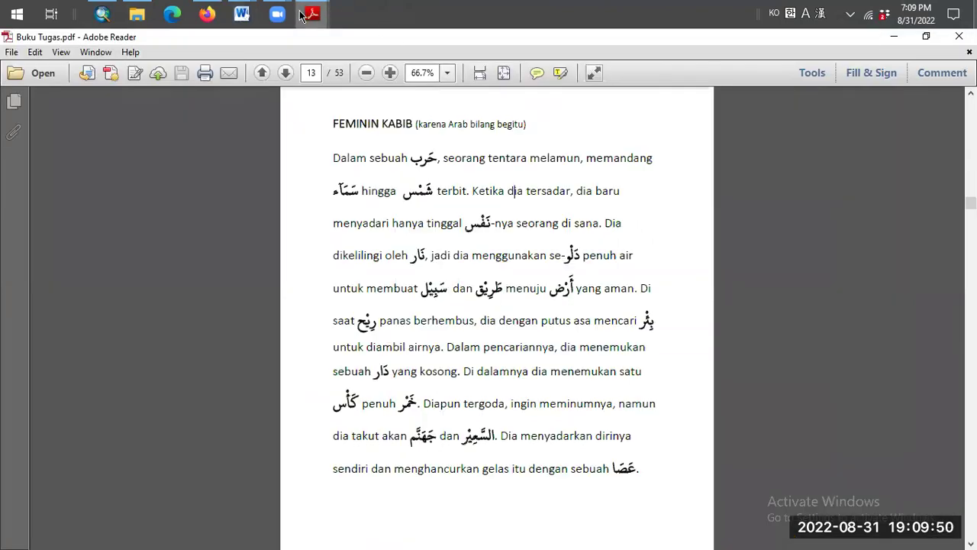
mouse_move(241, 15)
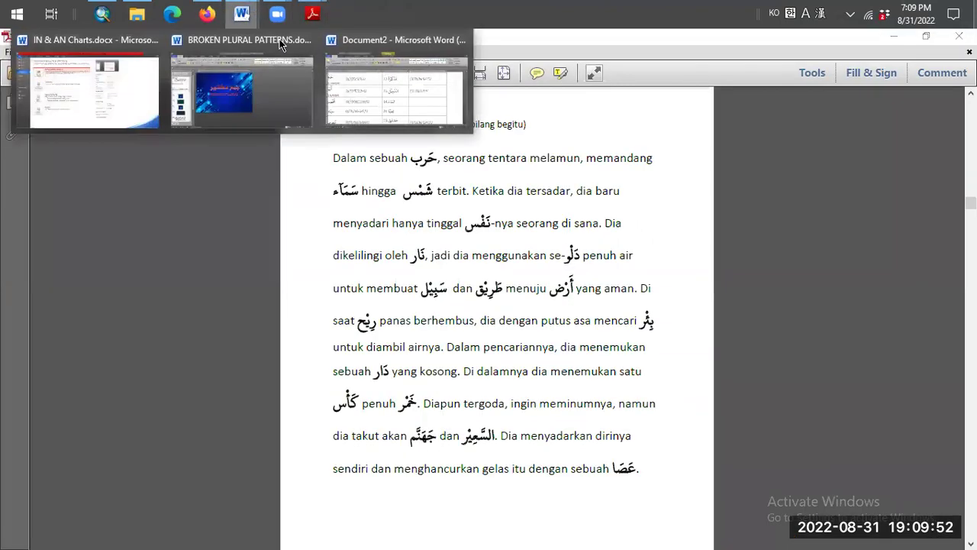
left_click(377, 88)
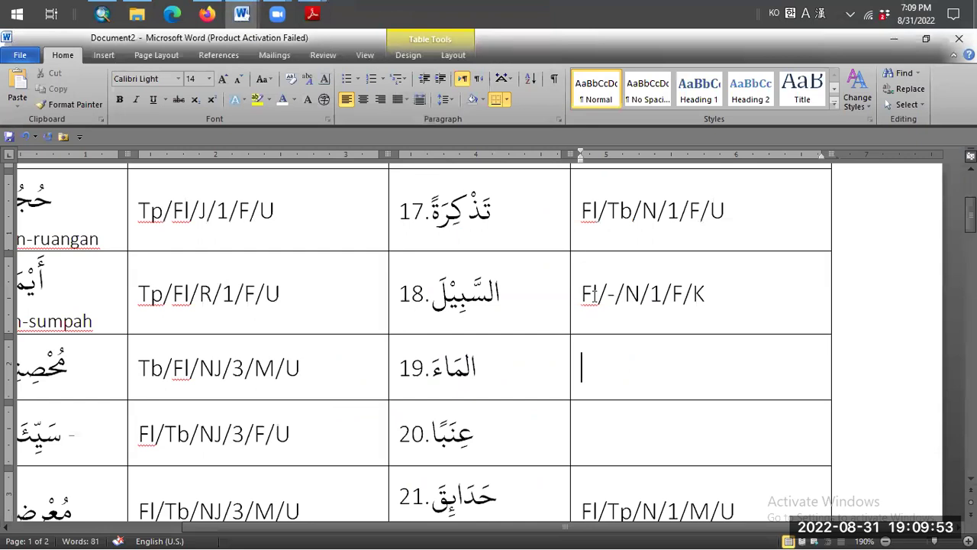
Step: Enter Fl/-/N/1/M/K as the Status/Jumlah/Gender answer for word 19
left_click(623, 367)
scroll(623, 368, "down", 1)
scroll(624, 368, "down", 1)
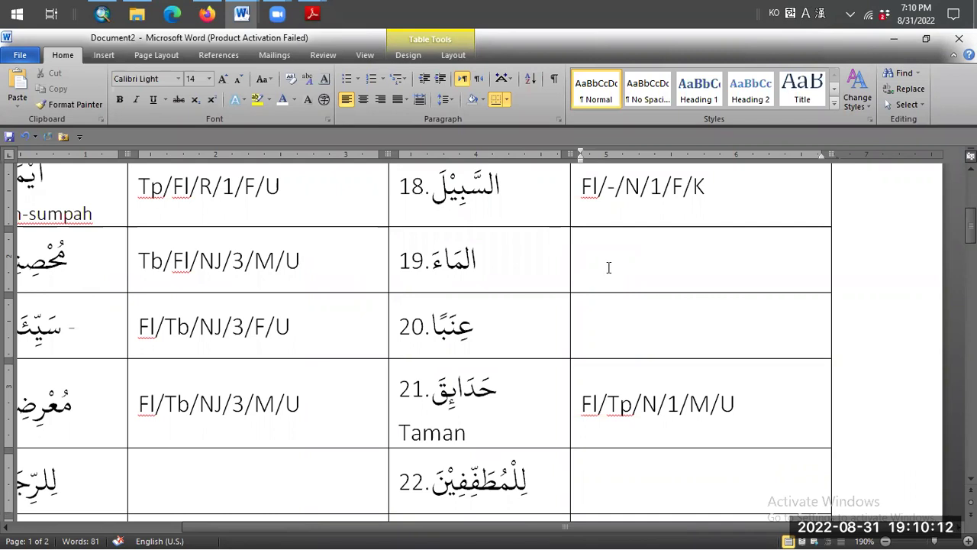
type("Fl/")
type("-")
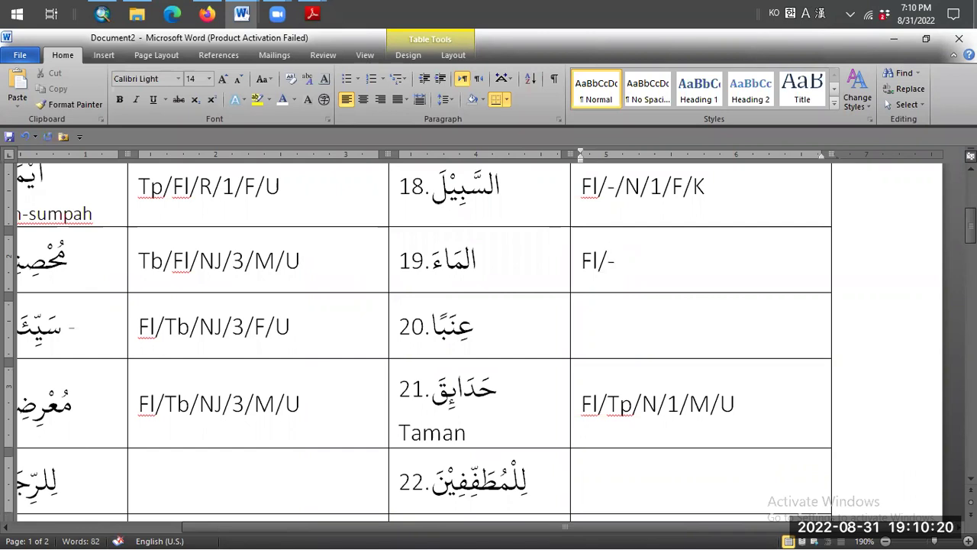
type("/N/1")
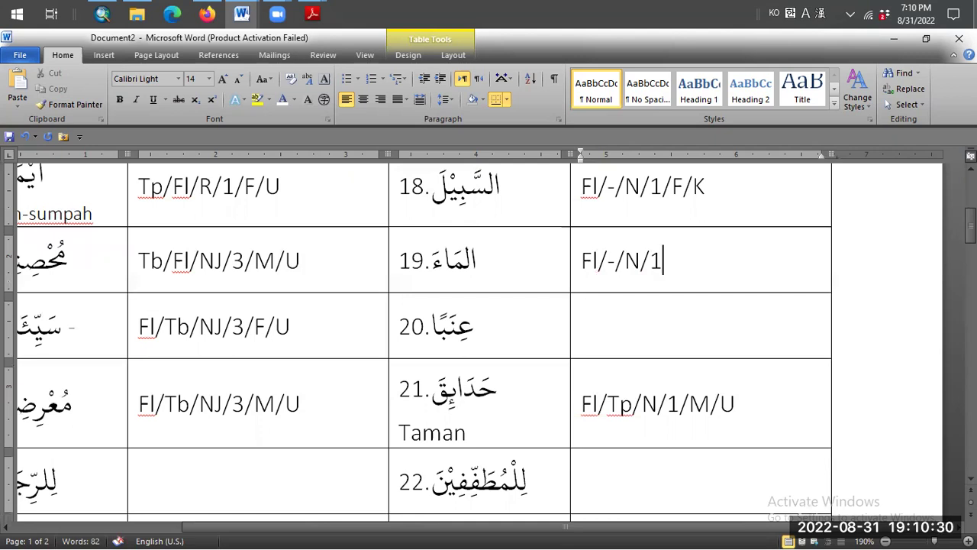
type("/")
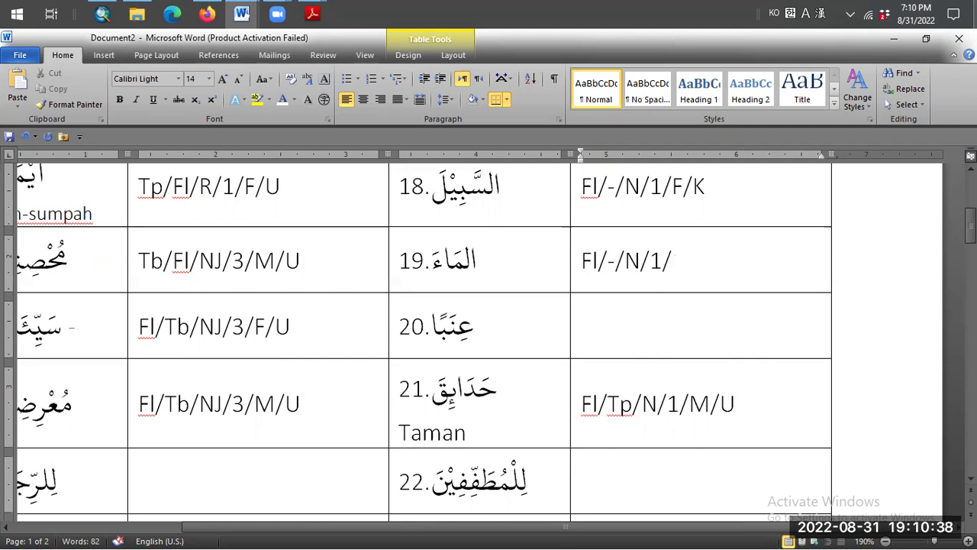
type("M/K")
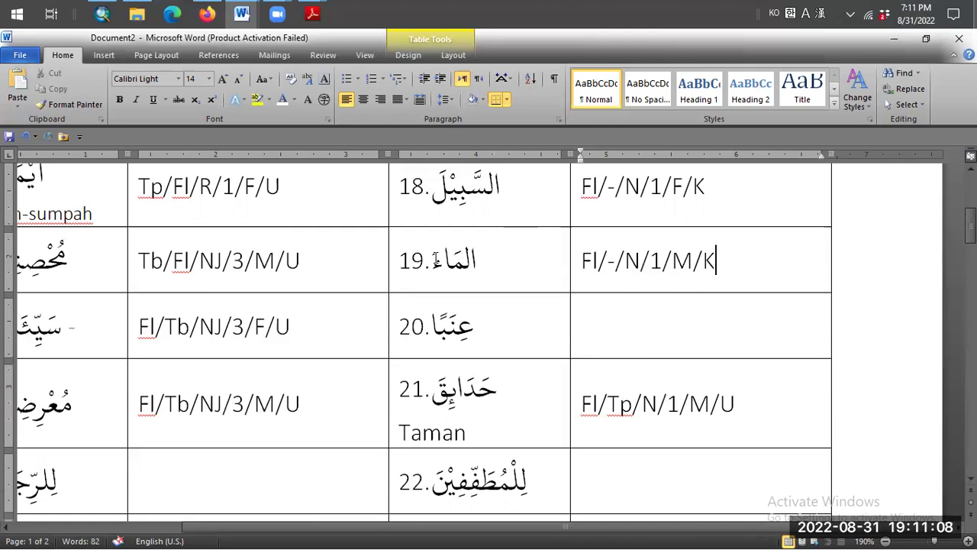
left_click(432, 265)
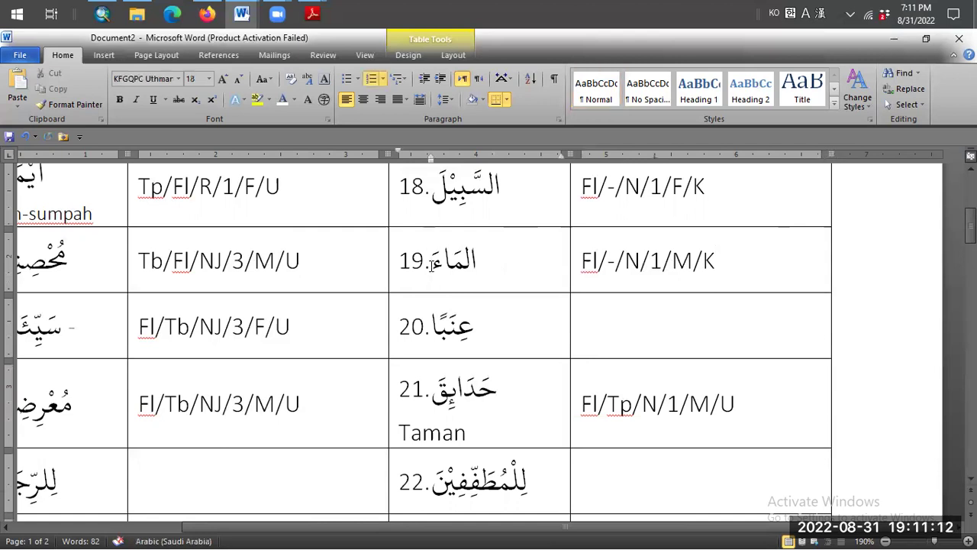
left_click(664, 260)
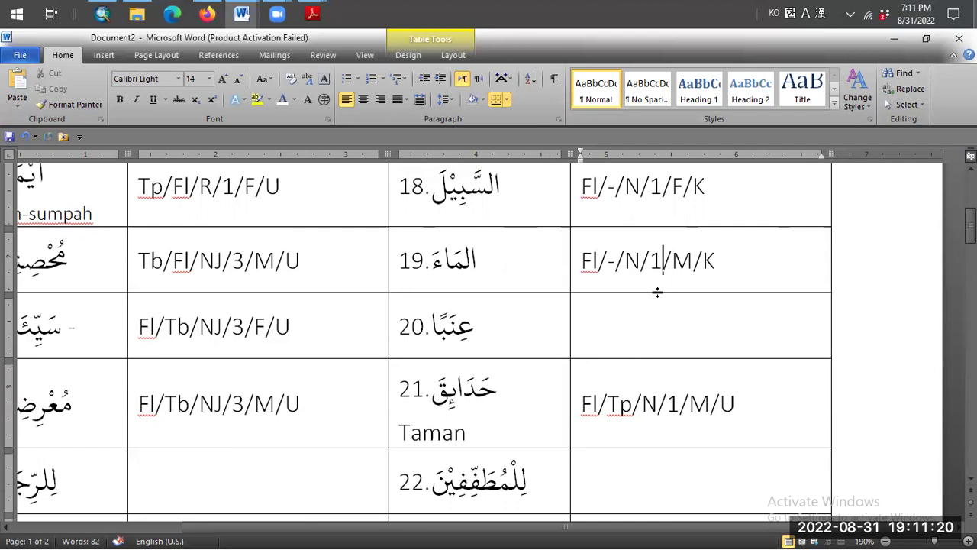
Step: Place the cursor in the empty Status/Jumlah/Gender cell for word 20
left_click(625, 310)
scroll(625, 310, "down", 1)
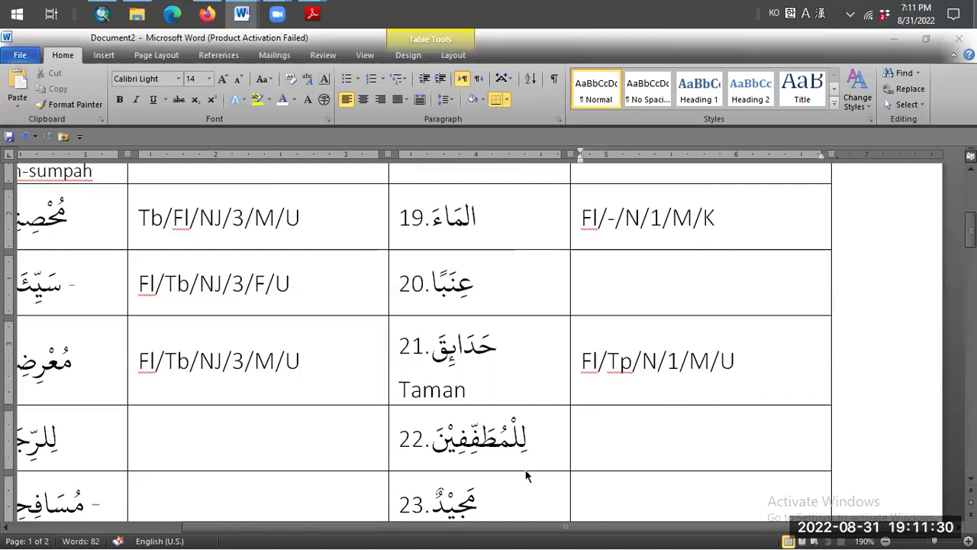
left_click(629, 288)
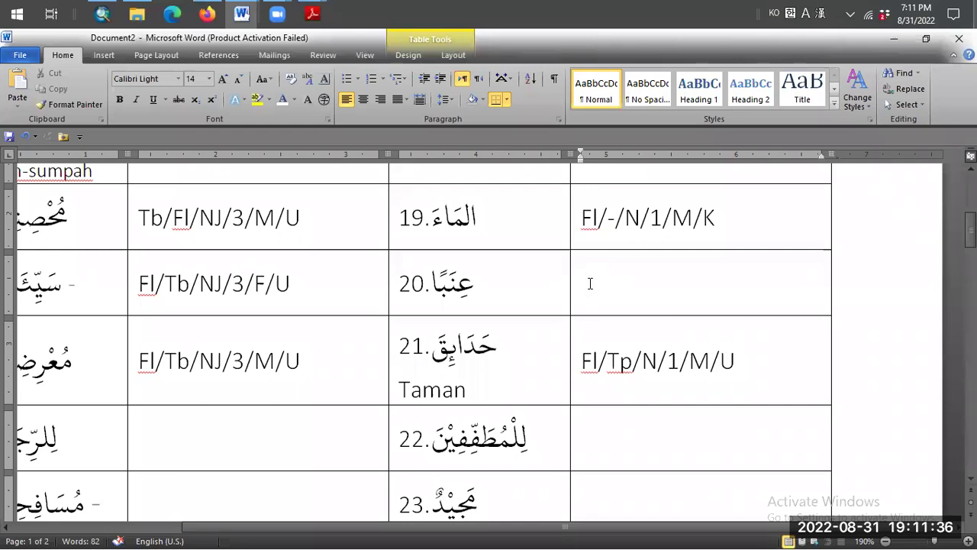
scroll(590, 283, "down", 1)
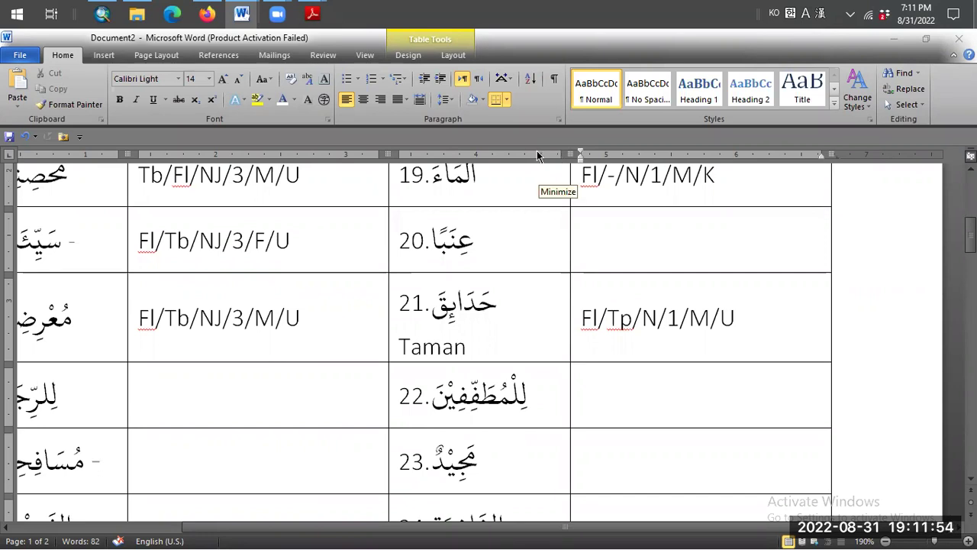
left_click(622, 237)
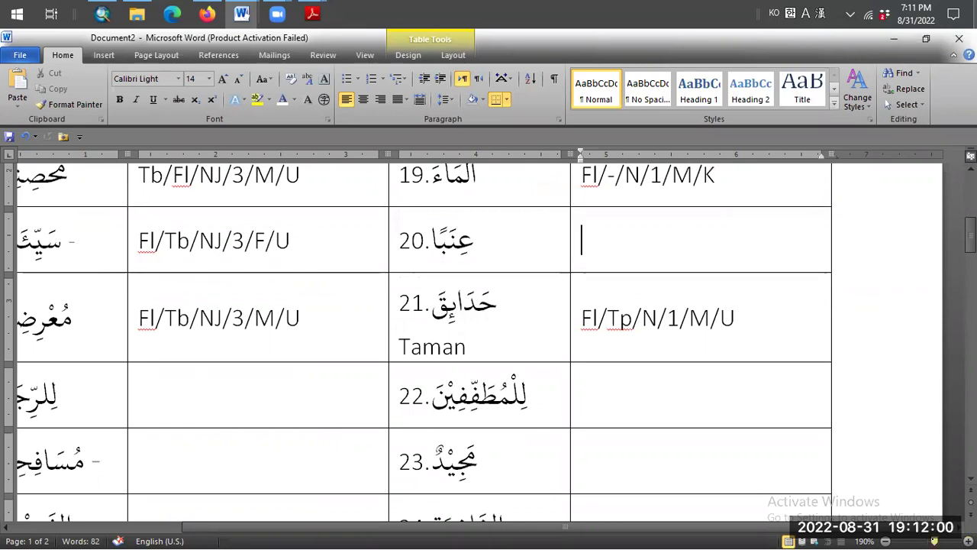
Step: Zoom the document out to 86% and look over the unanswered words in the table across both pages
left_click_drag(934, 539, 922, 541)
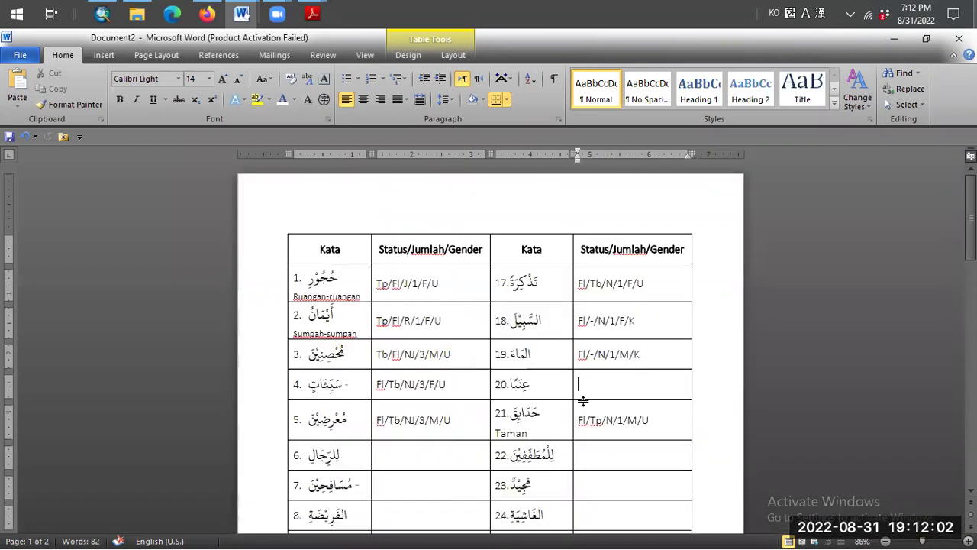
scroll(580, 396, "down", 3)
scroll(386, 356, "down", 5)
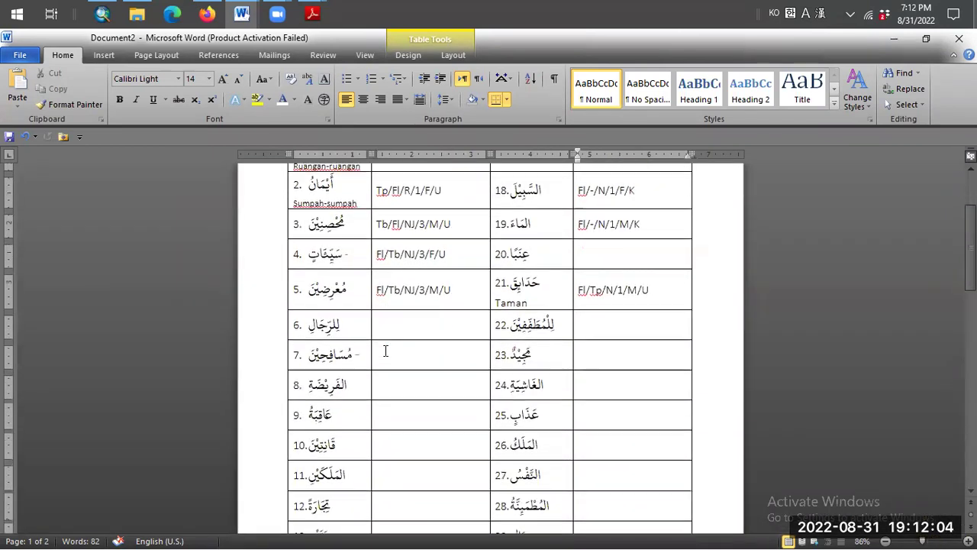
scroll(385, 350, "down", 2)
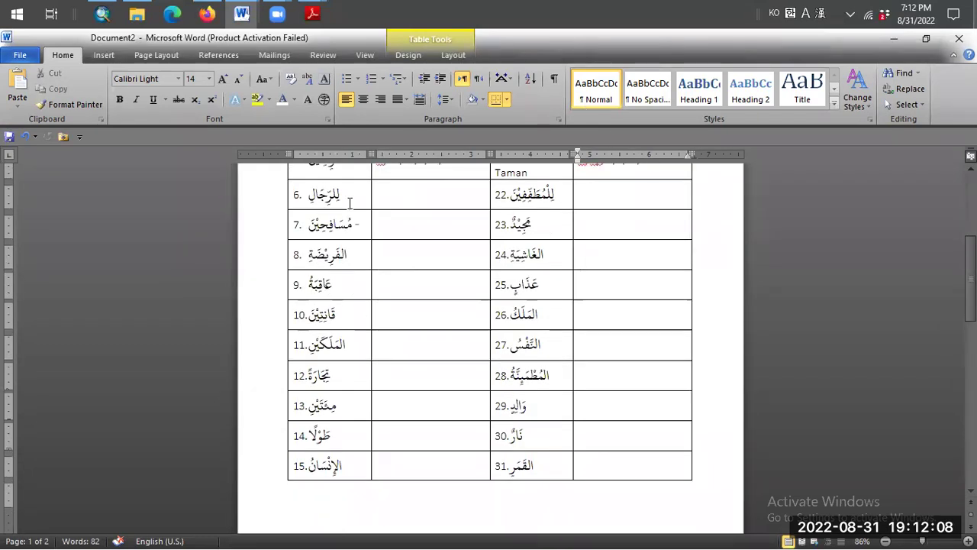
scroll(616, 225, "down", 2)
scroll(616, 224, "up", 2)
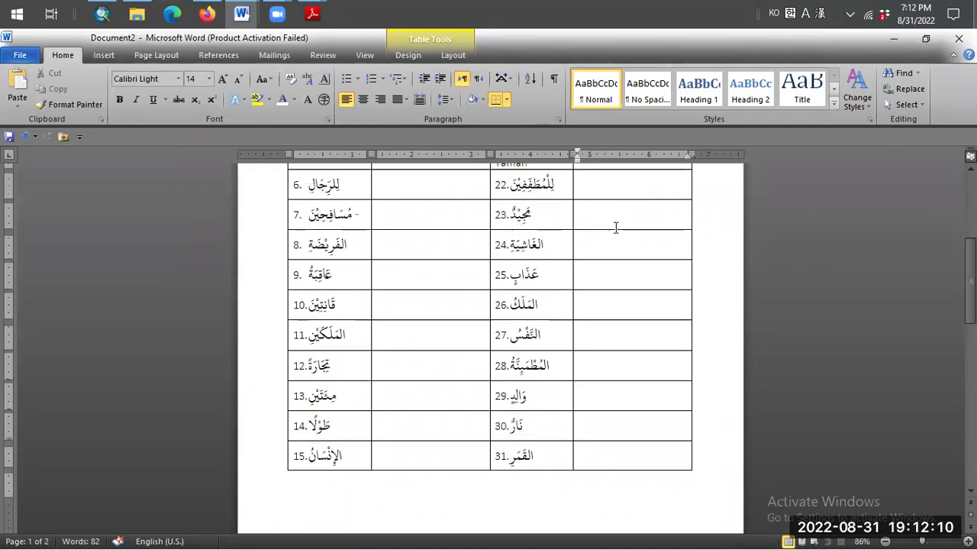
scroll(606, 222, "up", 2)
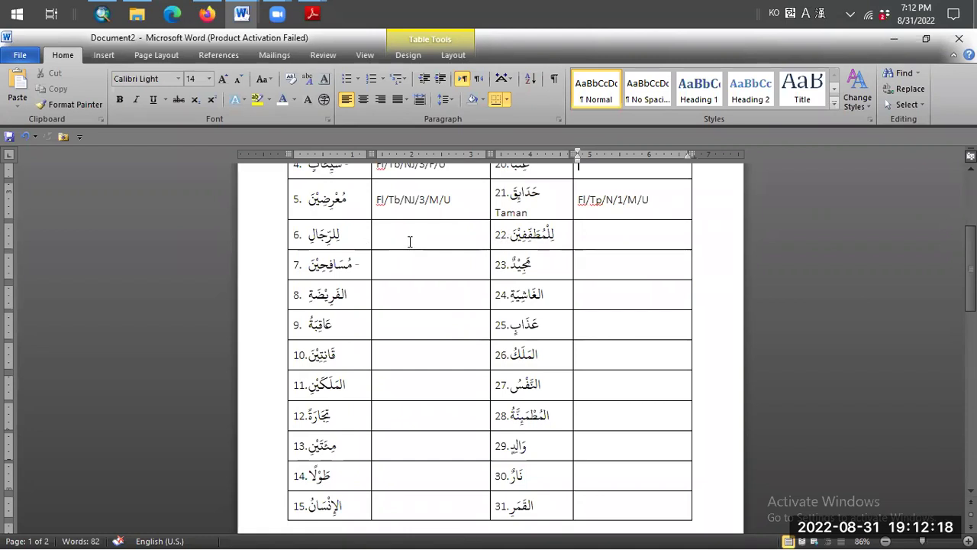
scroll(508, 462, "down", 4)
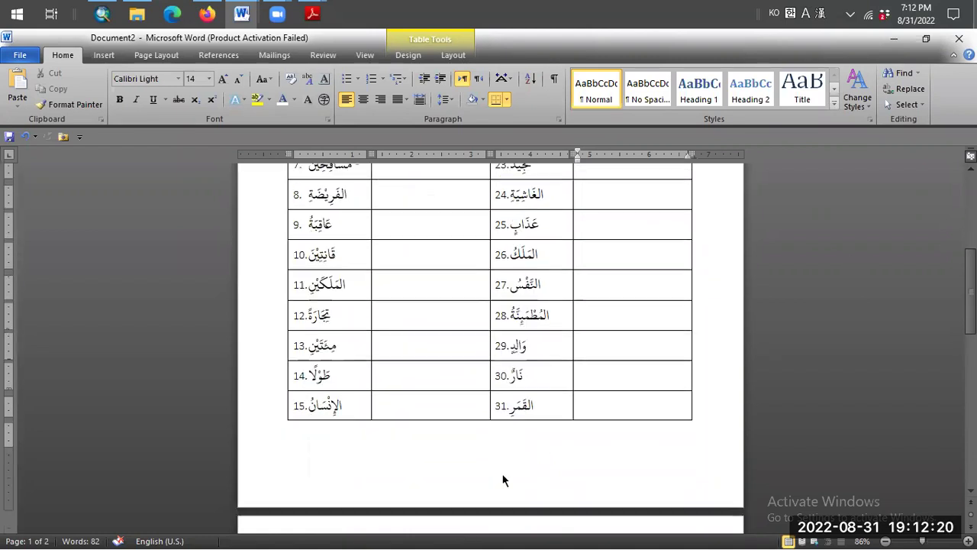
scroll(584, 292, "up", 1)
scroll(594, 278, "up", 3)
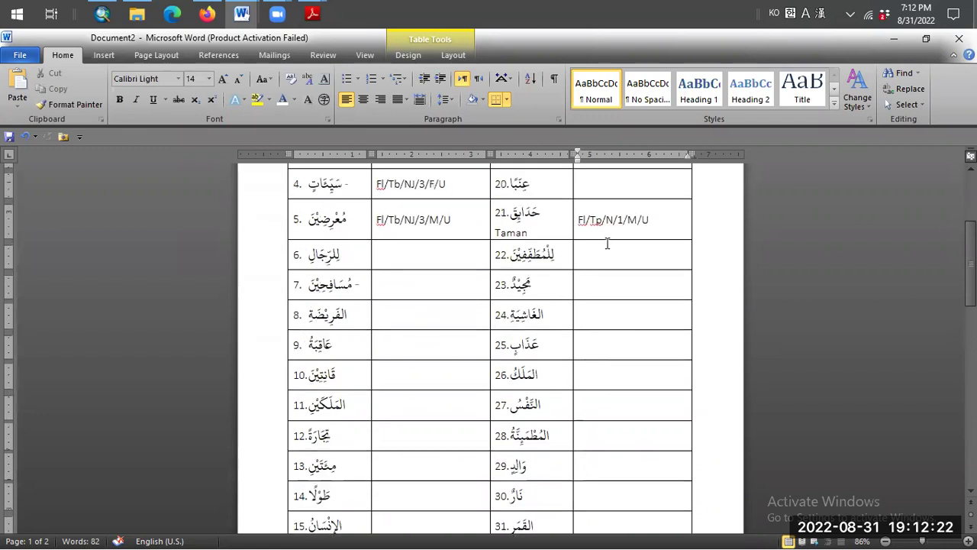
left_click(589, 260)
left_click(447, 266)
scroll(511, 389, "down", 6)
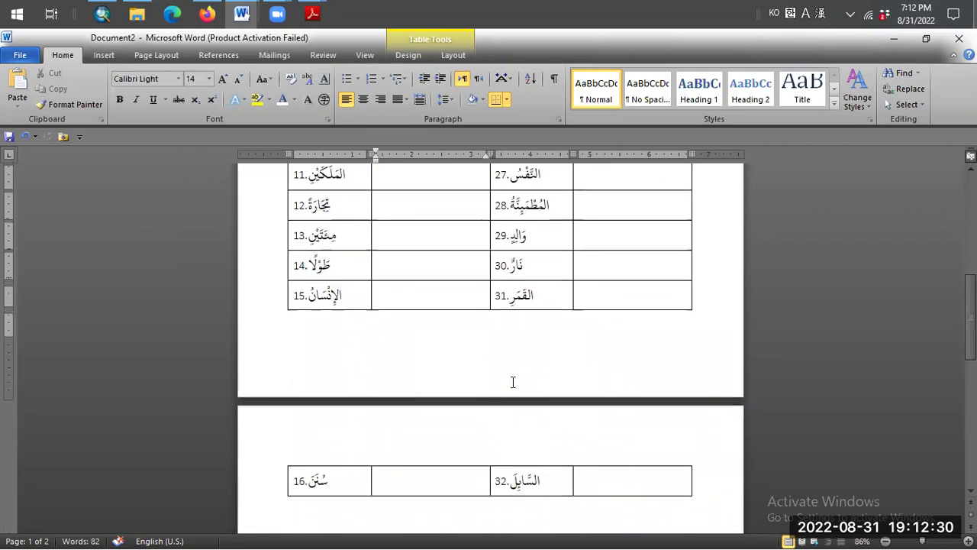
scroll(513, 382, "up", 1)
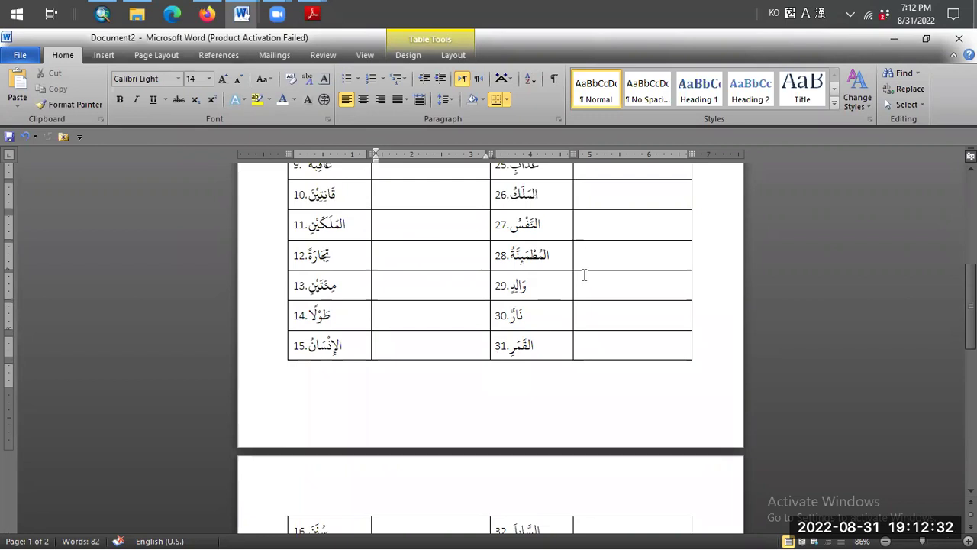
scroll(574, 281, "up", 2)
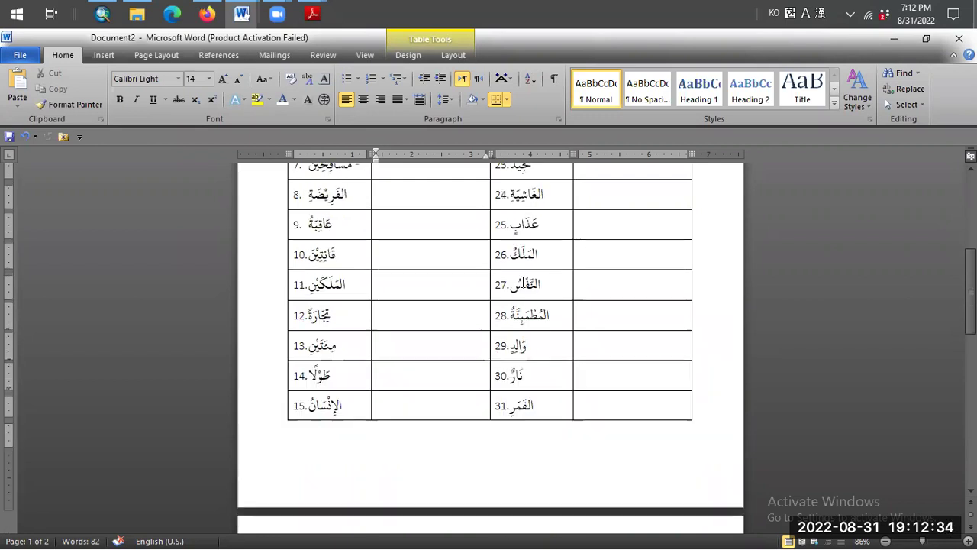
Step: Look over the filled and unanswered words in the table across both pages, down to words 16 and 32
scroll(481, 233, "up", 1)
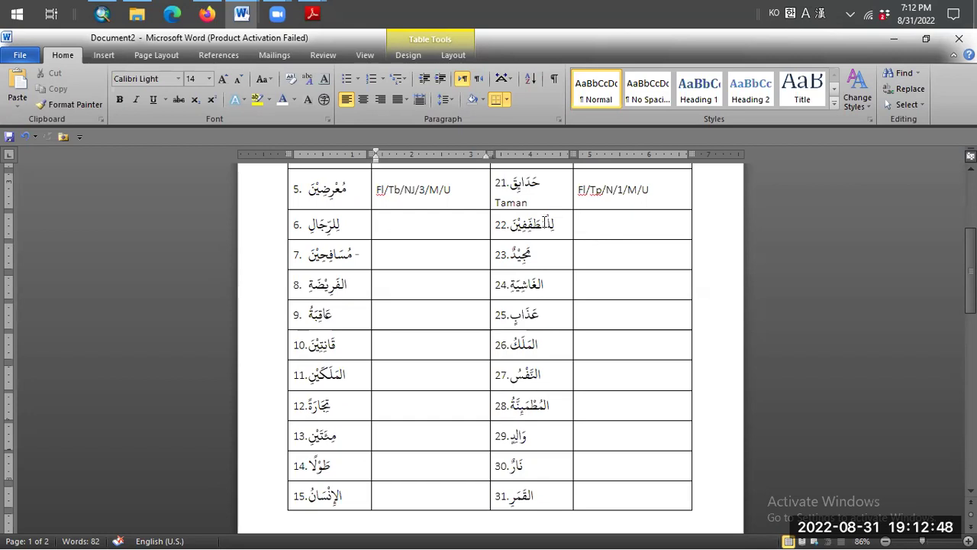
scroll(546, 220, "down", 1)
scroll(544, 221, "up", 2)
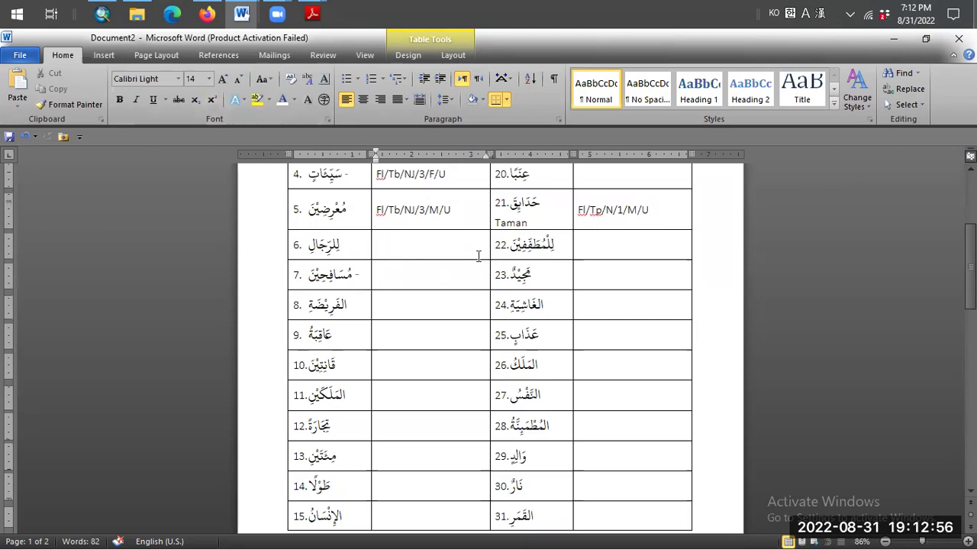
scroll(526, 241, "up", 2)
scroll(526, 241, "up", 1)
scroll(526, 241, "up", 1)
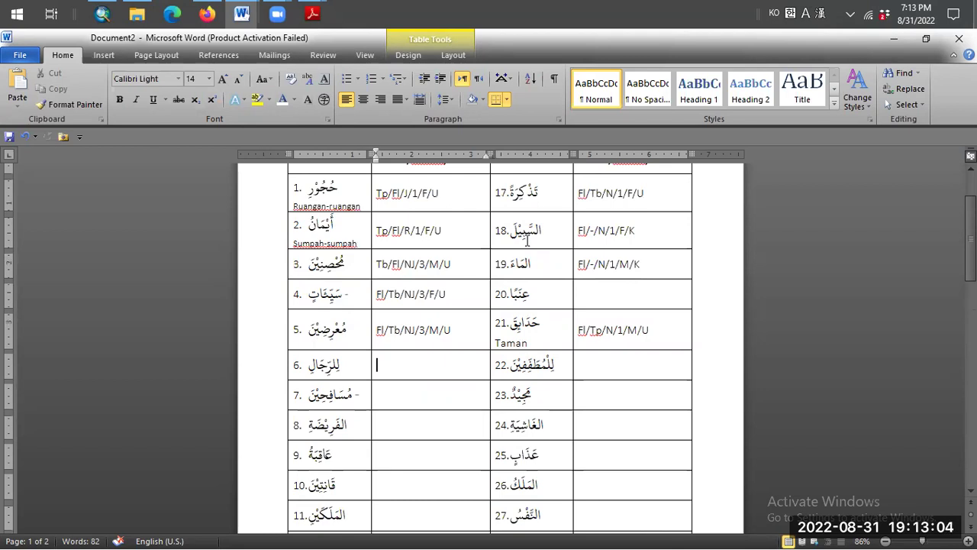
scroll(527, 241, "down", 3)
scroll(525, 266, "down", 2)
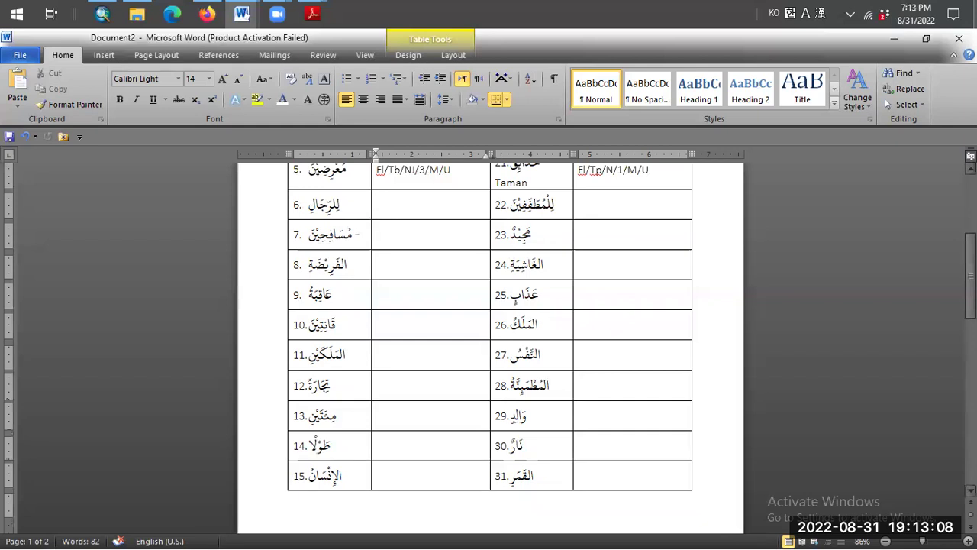
scroll(489, 344, "down", 6)
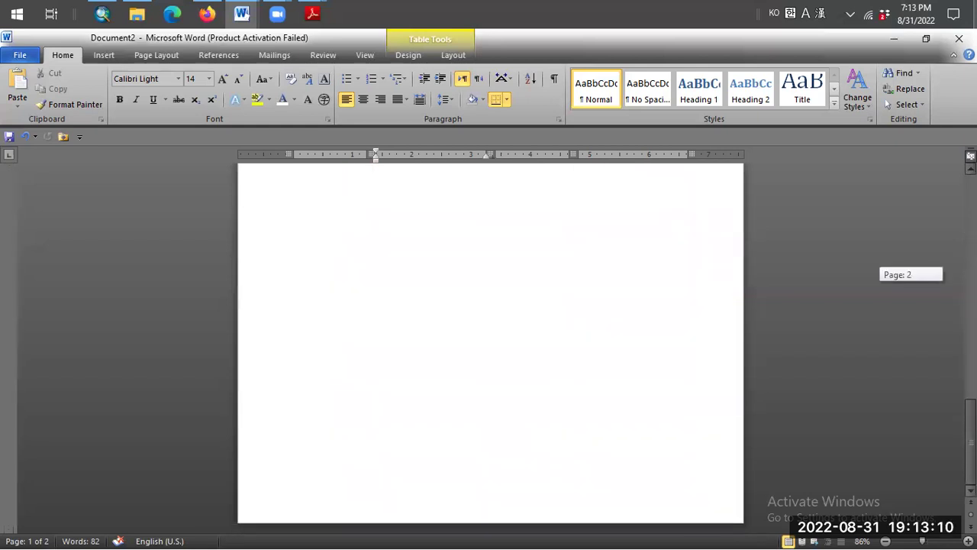
scroll(490, 343, "up", 1)
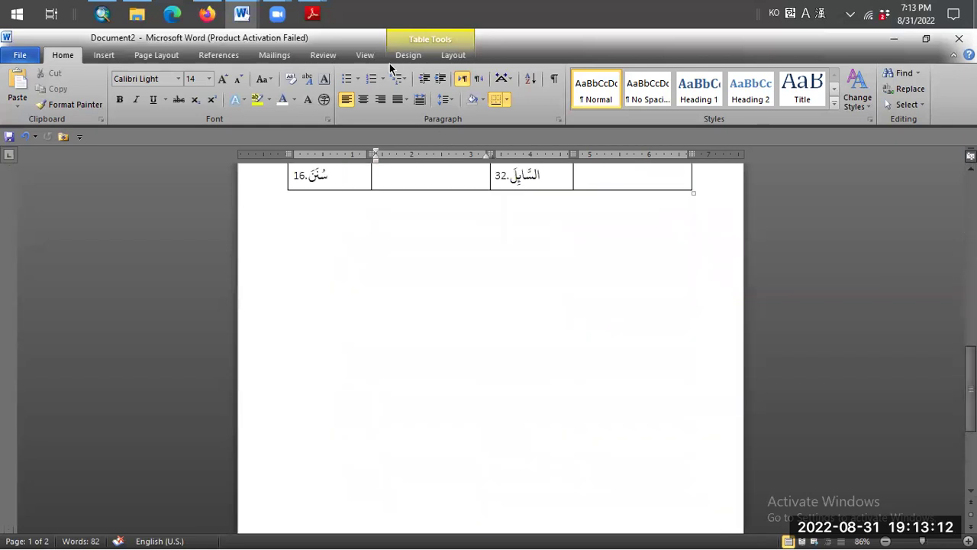
Step: Bring up KUNCI JAWABAN BUKU TUGAS.pdf in Adobe Reader and close that document
mouse_move(323, 21)
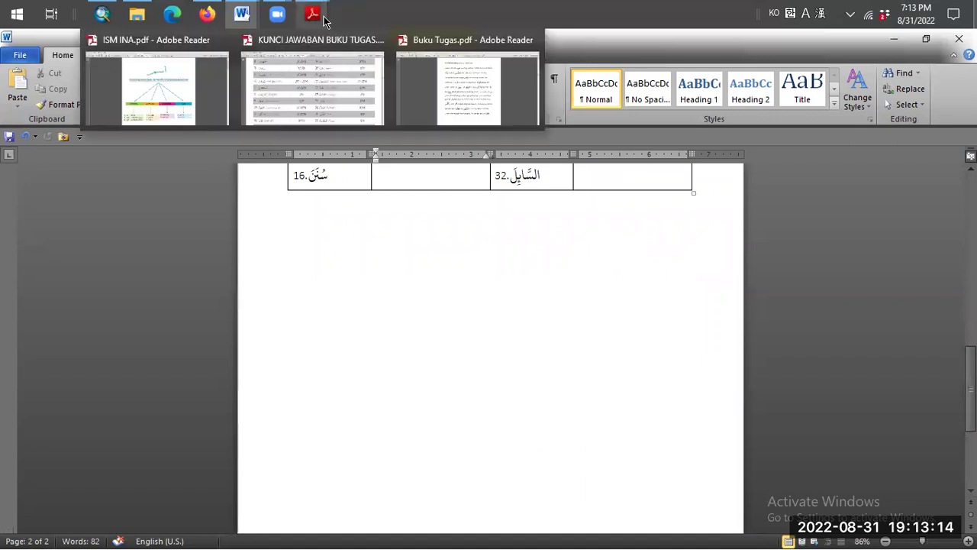
left_click(320, 80)
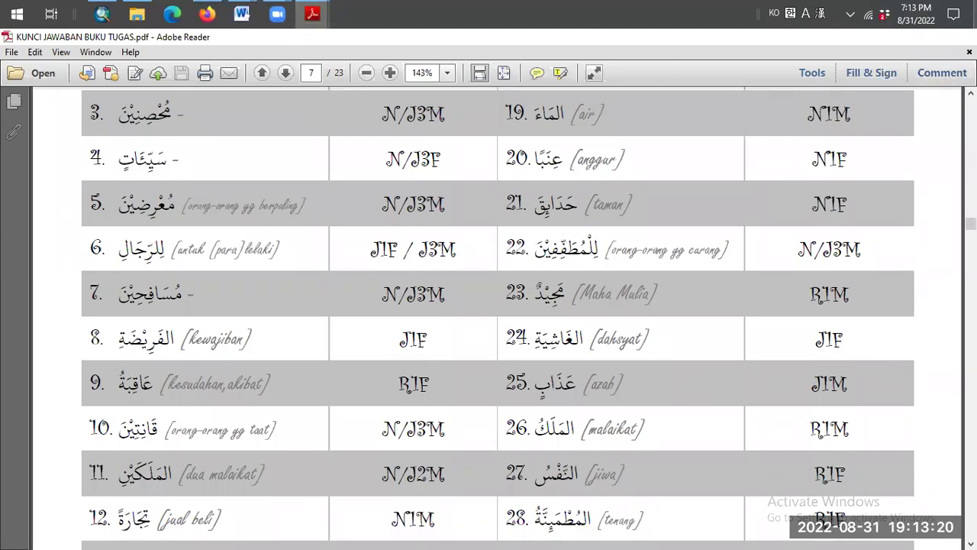
left_click(959, 36)
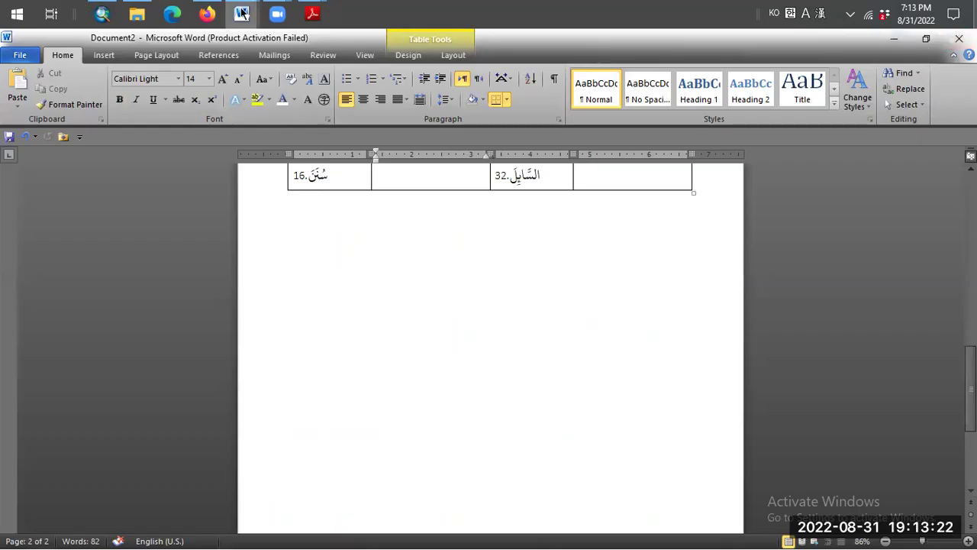
Step: Switch to Buku Tugas.pdf in Adobe Reader and examine the Kata Ganti Orang table on page 19 at 143% zoom
mouse_move(241, 14)
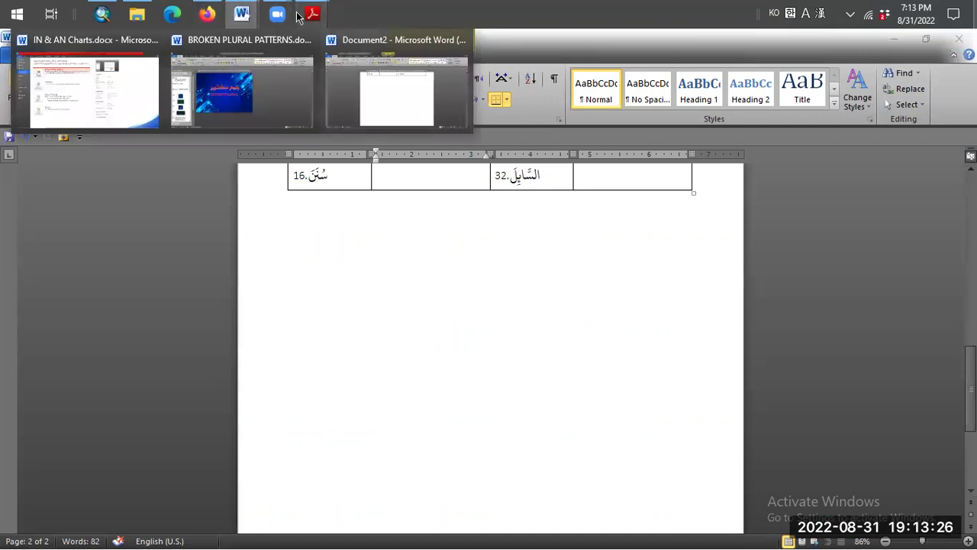
mouse_move(310, 14)
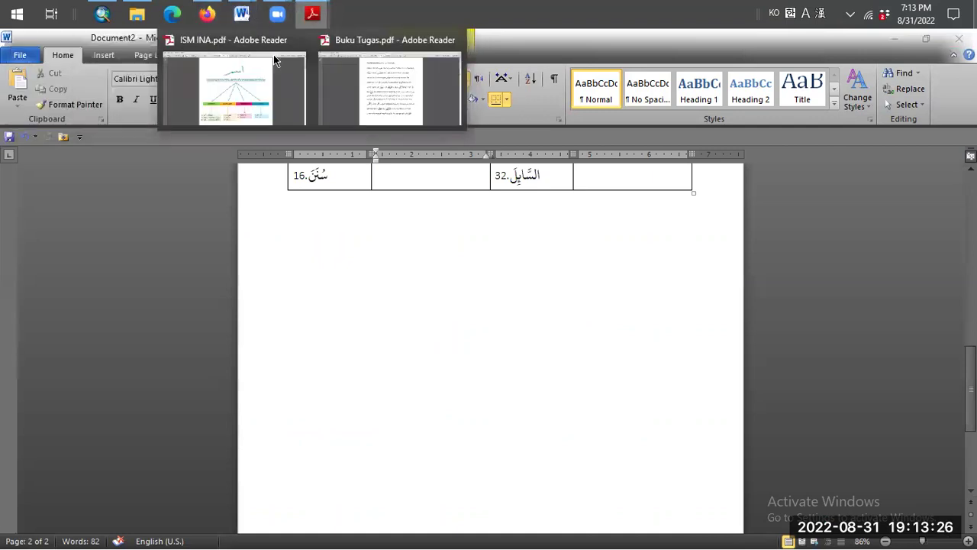
left_click(363, 77)
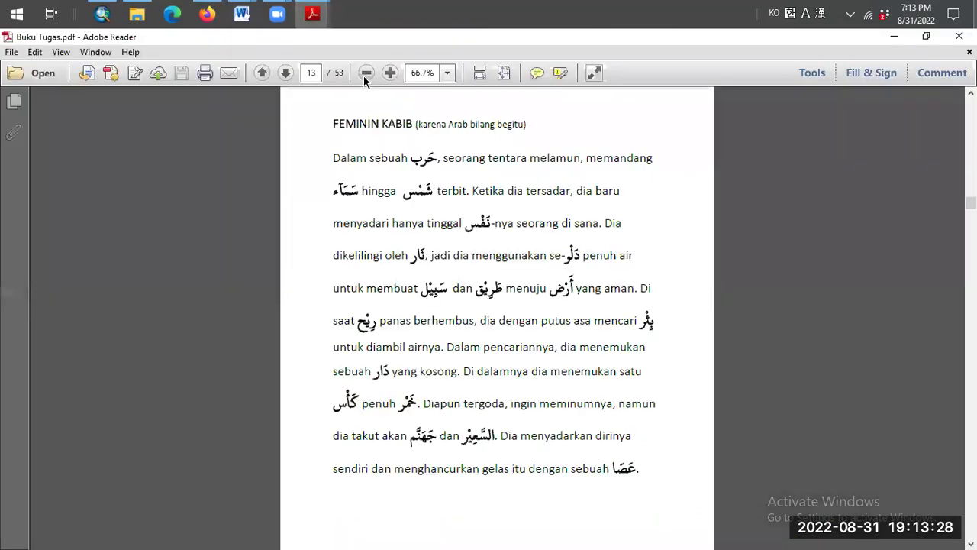
left_click(284, 74)
left_click(284, 74)
left_click(284, 74)
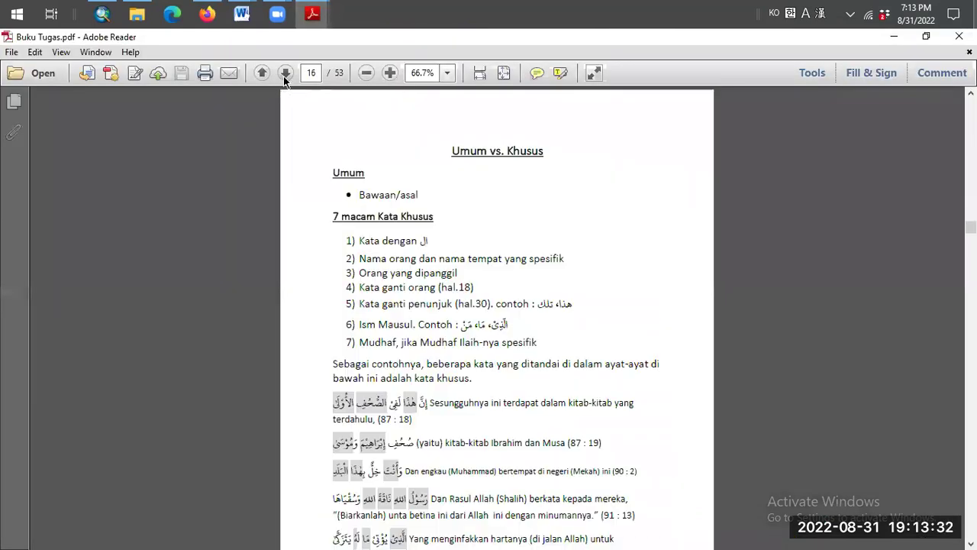
left_click(284, 74)
left_click(283, 74)
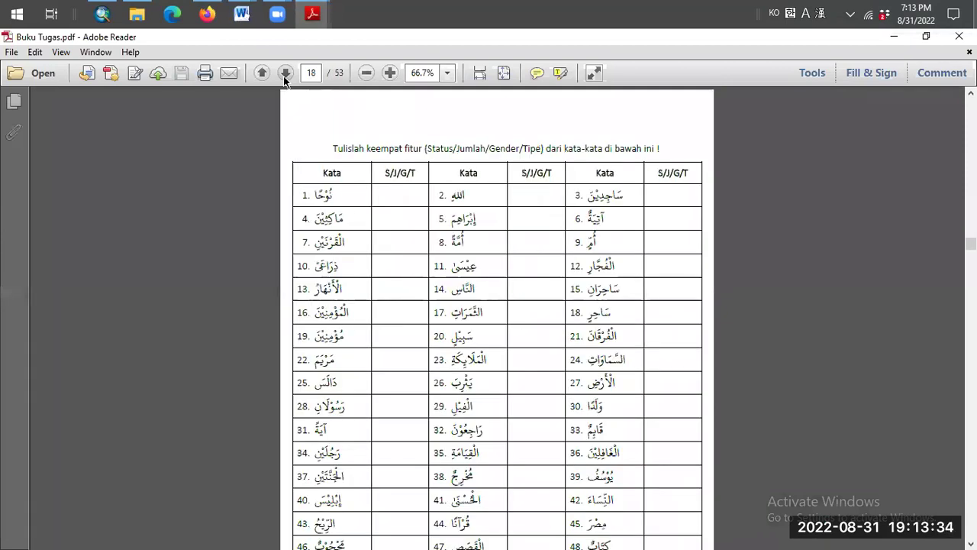
left_click(284, 74)
scroll(299, 97, "down", 1)
scroll(299, 98, "down", 1)
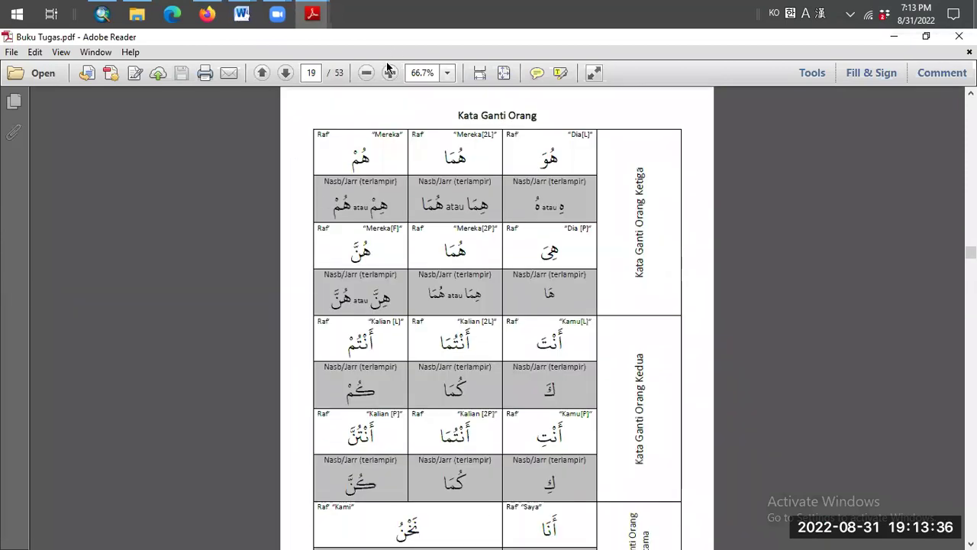
left_click(389, 72)
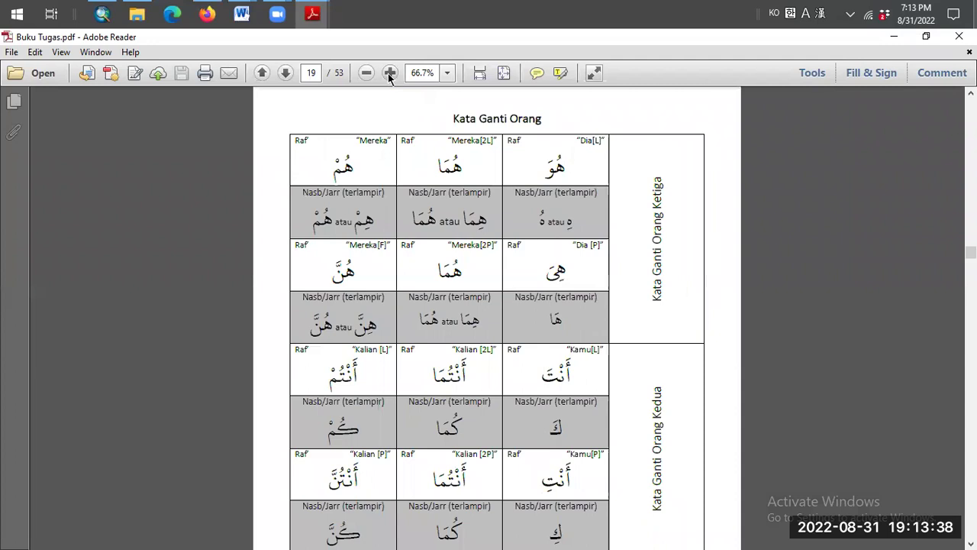
left_click(389, 73)
left_click(389, 73)
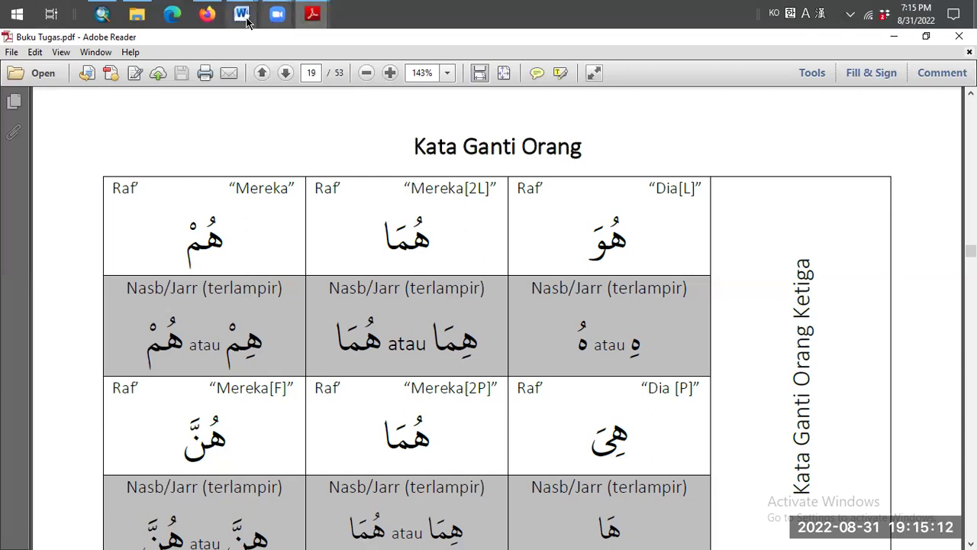
Step: Return to Document2 in Word and set the empty line below the table to font size 28 with Arabic input
mouse_move(241, 13)
left_click(412, 98)
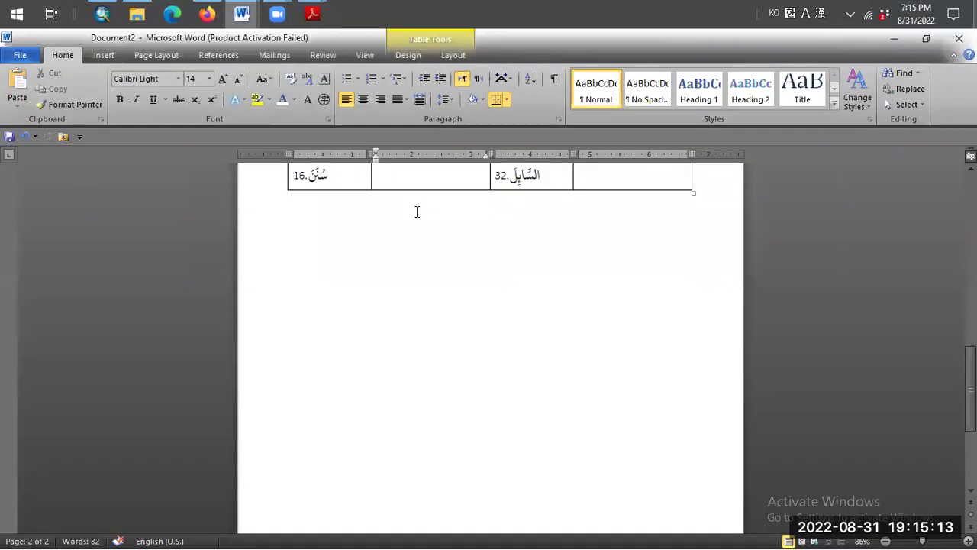
left_click(419, 265)
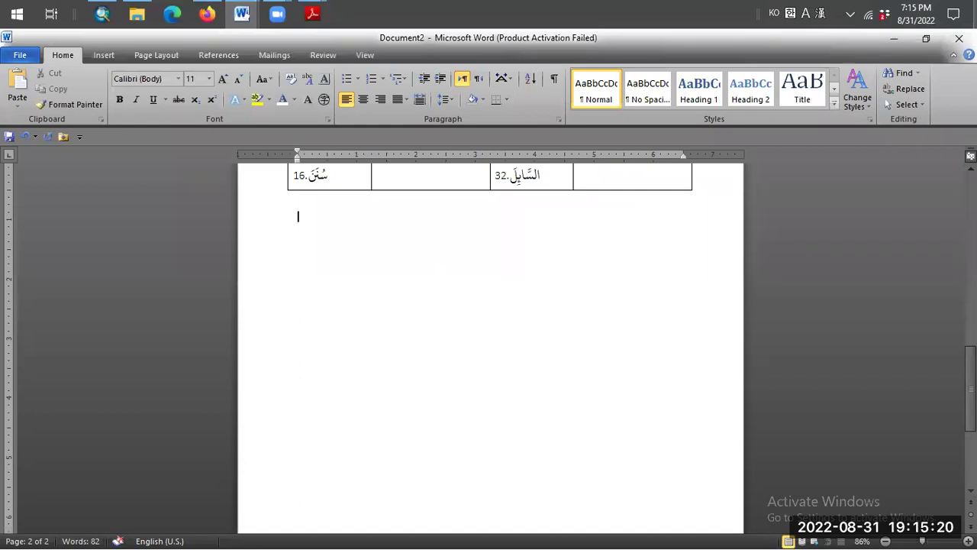
key("ctrl+shift+period")
key("ctrl+shift+period")
key("ctrl+shift+period")
key("ctrl+shift+period")
key("ctrl+shift+period")
key("ctrl+shift+period")
key("ctrl+shift+period")
key("ctrl+shift+period")
key("ctrl+shift+period")
type("ا")
key("super+space")
key("super+space")
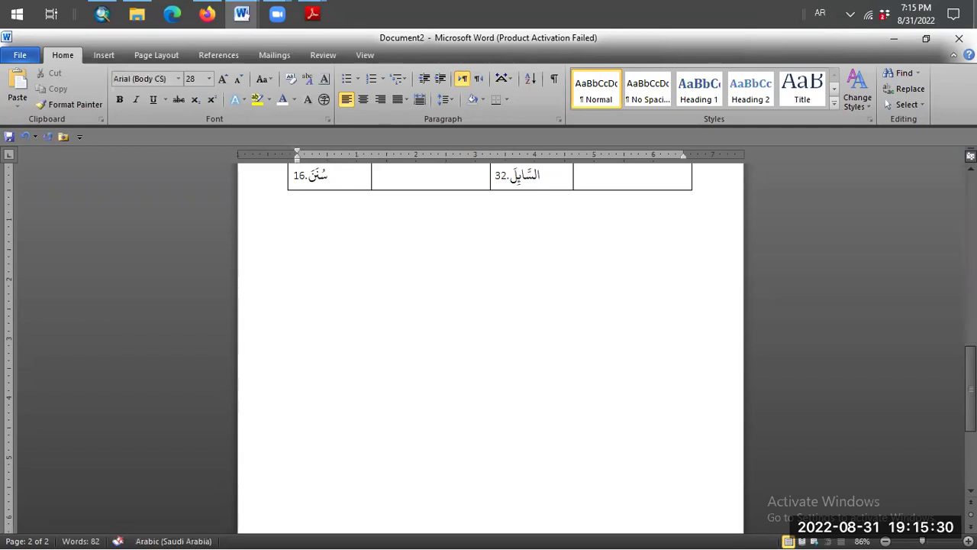
Step: Write the pronouns هو هما هم on one line and هي هما هنّ on the line below
type("هو    هما   هم")
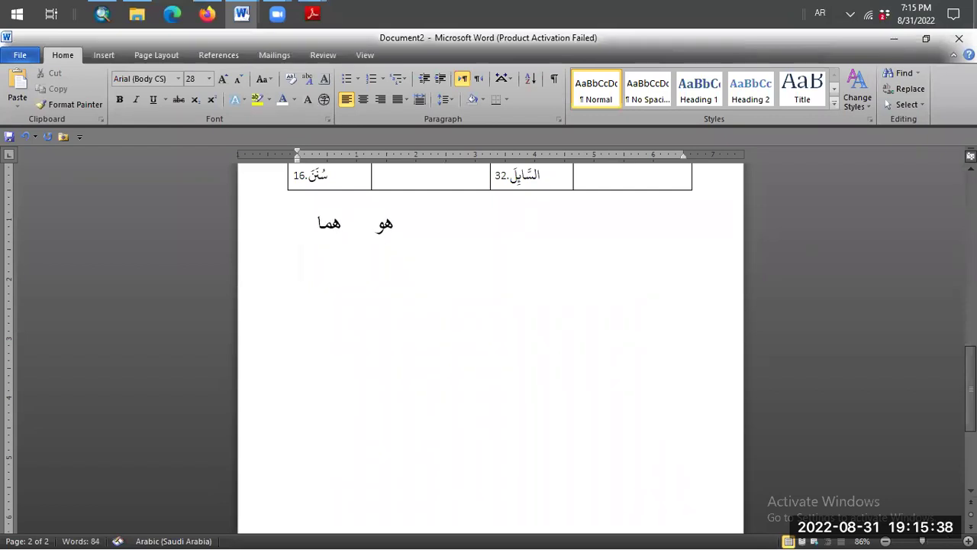
key("Return")
type("هي")
type("ه")
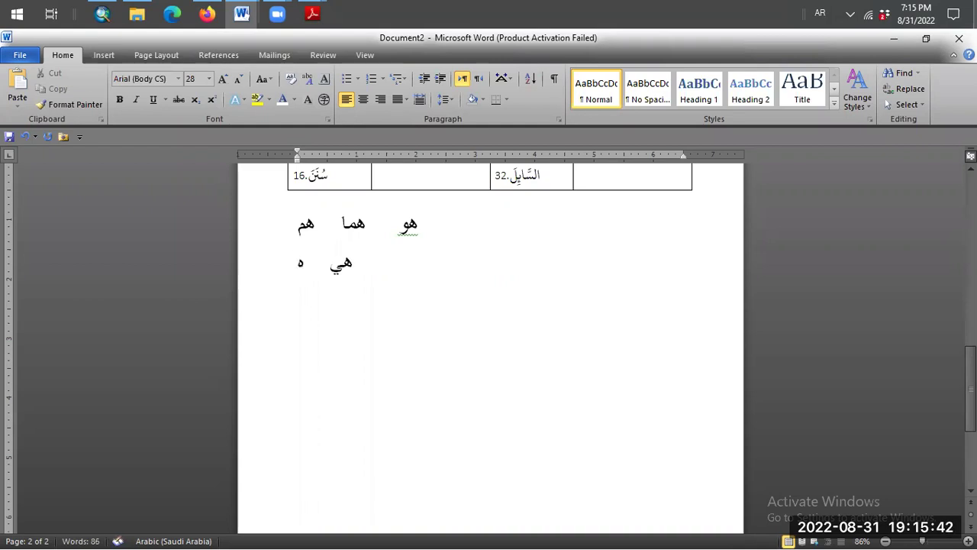
type("ما     هنّ")
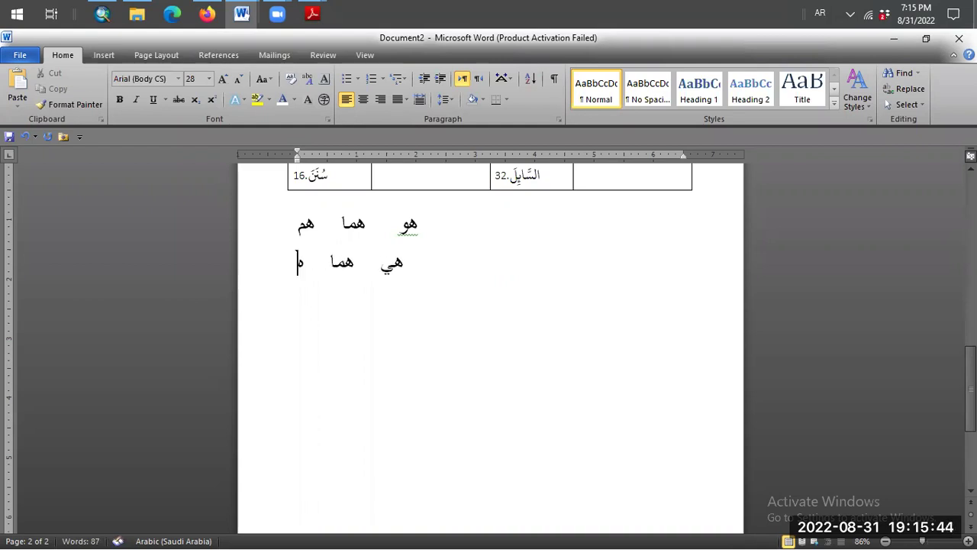
Step: Center both pronoun lines and enlarge their text to size 72
left_click(290, 264)
left_click(298, 264)
left_click(394, 229, "shift")
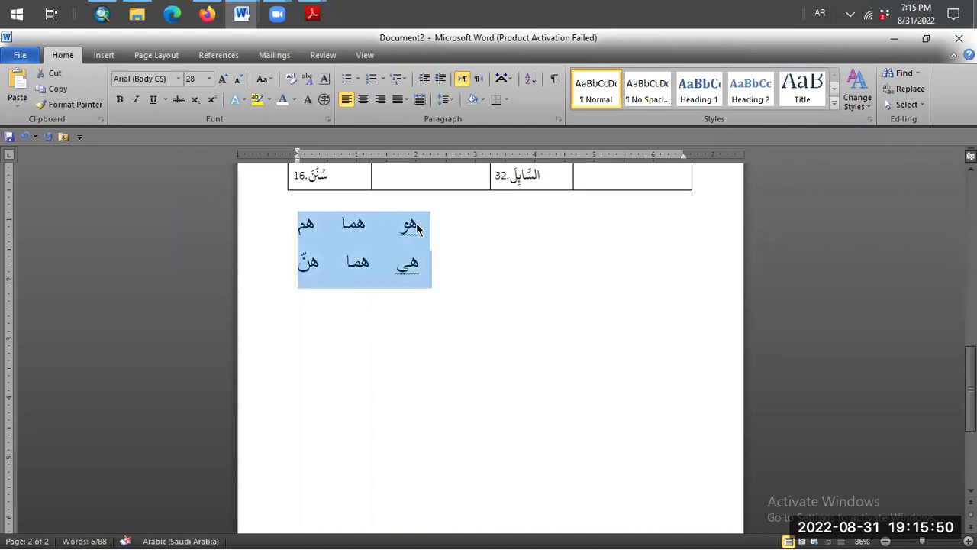
key("ctrl+e")
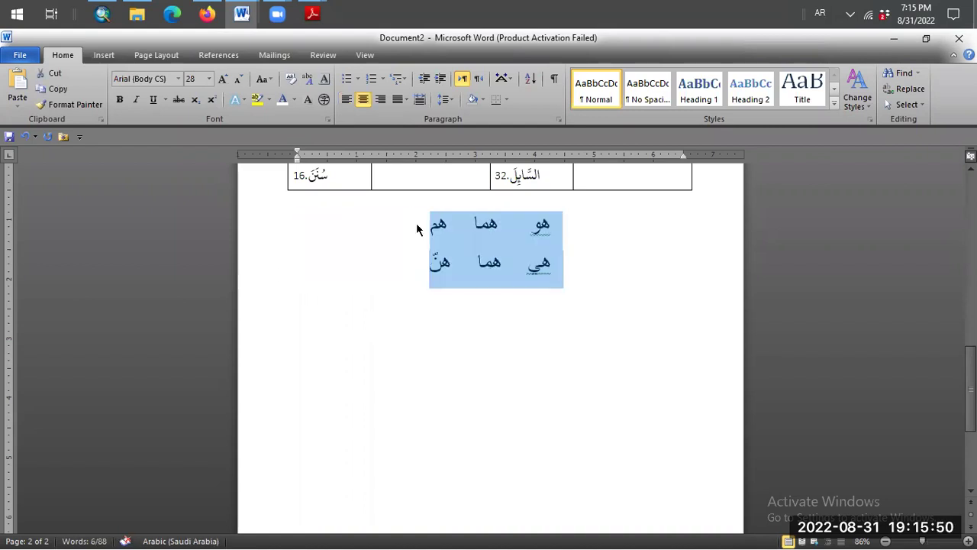
left_click(224, 80)
left_click(225, 80)
left_click(224, 80)
Step: Change the font of both pronoun lines to KFGQPC Uthmanic Script HAFS
left_click(179, 80)
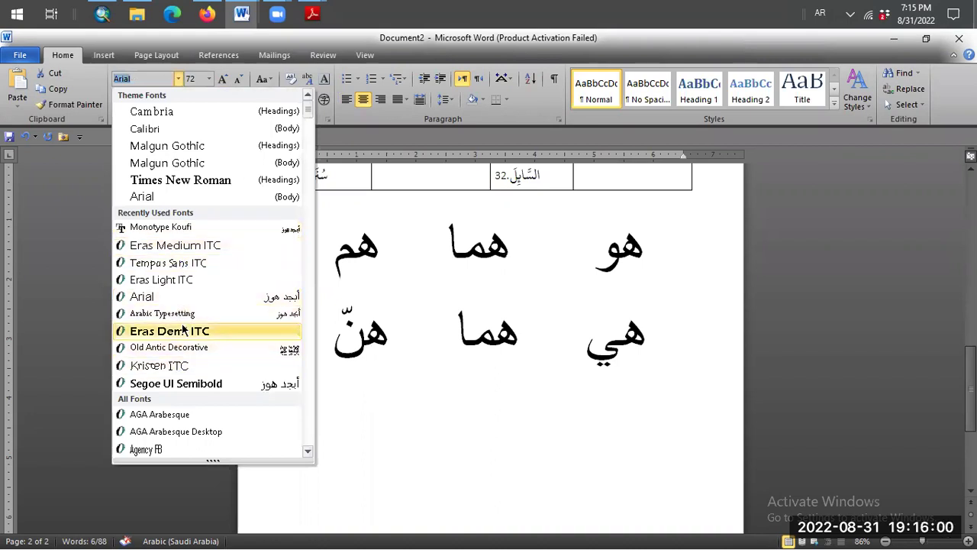
scroll(187, 252, "down", 2)
scroll(191, 324, "down", 10)
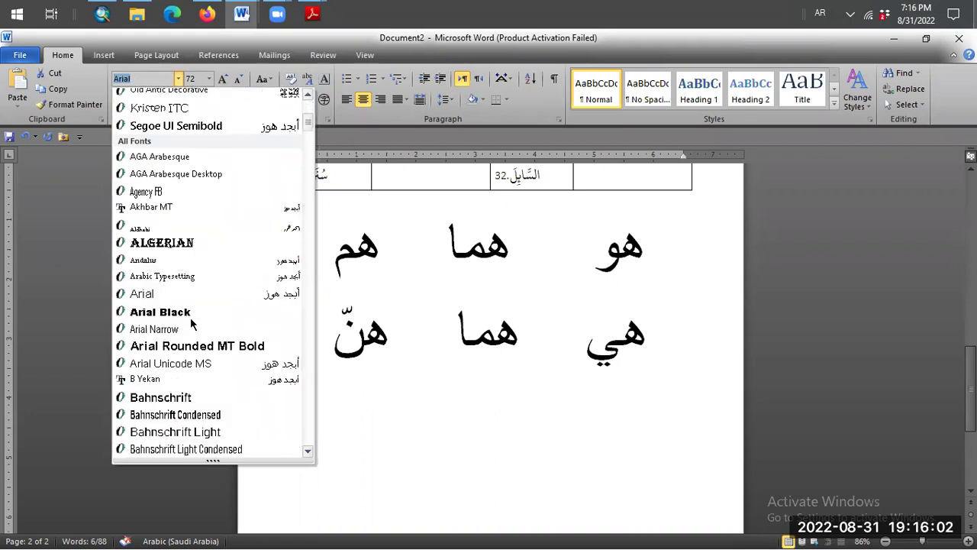
scroll(192, 325, "down", 11)
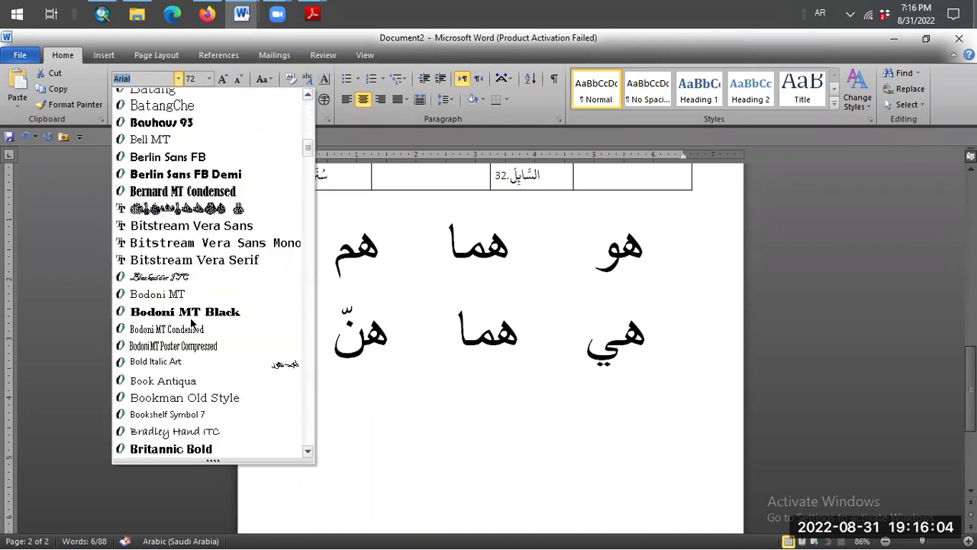
scroll(193, 328, "down", 12)
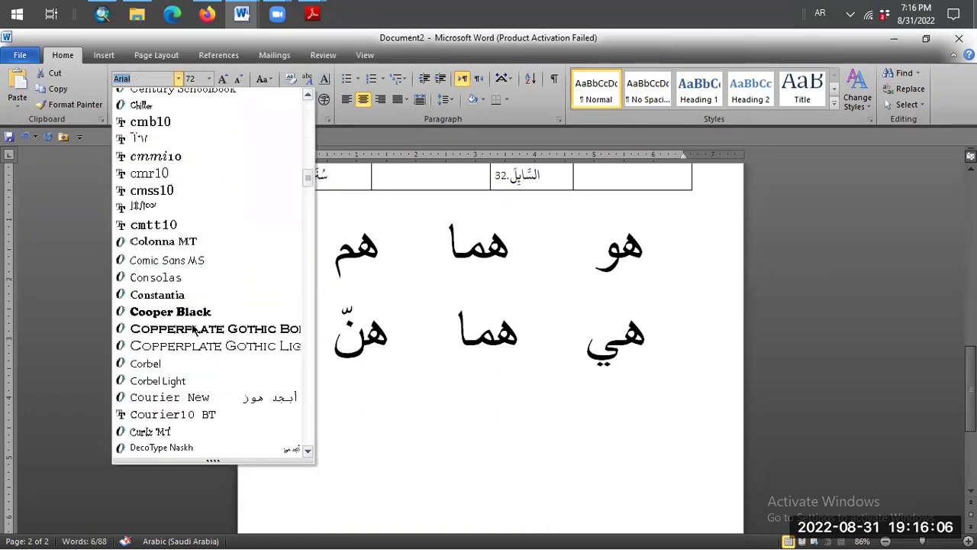
scroll(192, 328, "down", 10)
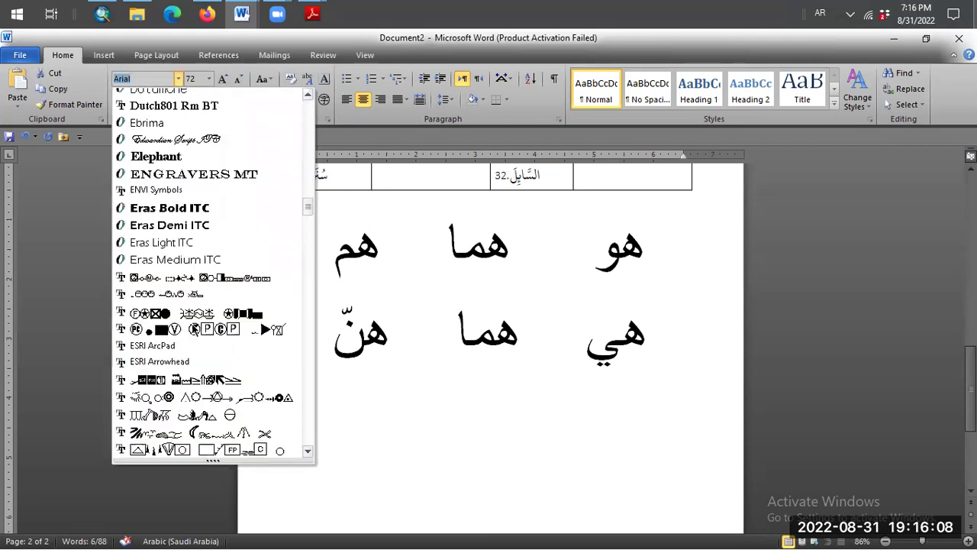
left_click_drag(308, 220, 309, 304)
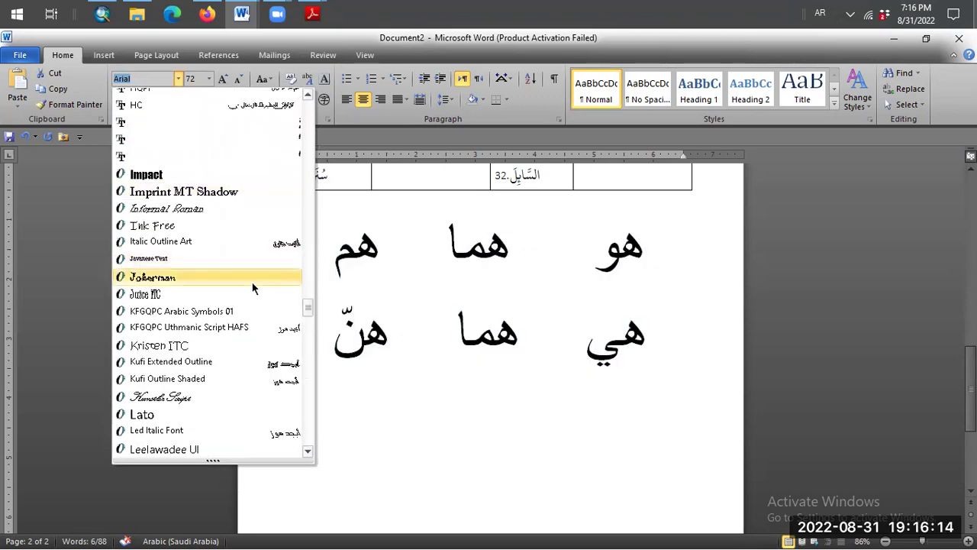
left_click(246, 335)
Step: Add vowel marks to the first line of pronouns to make هُوَ, هُمَا and هُم
left_click(602, 275)
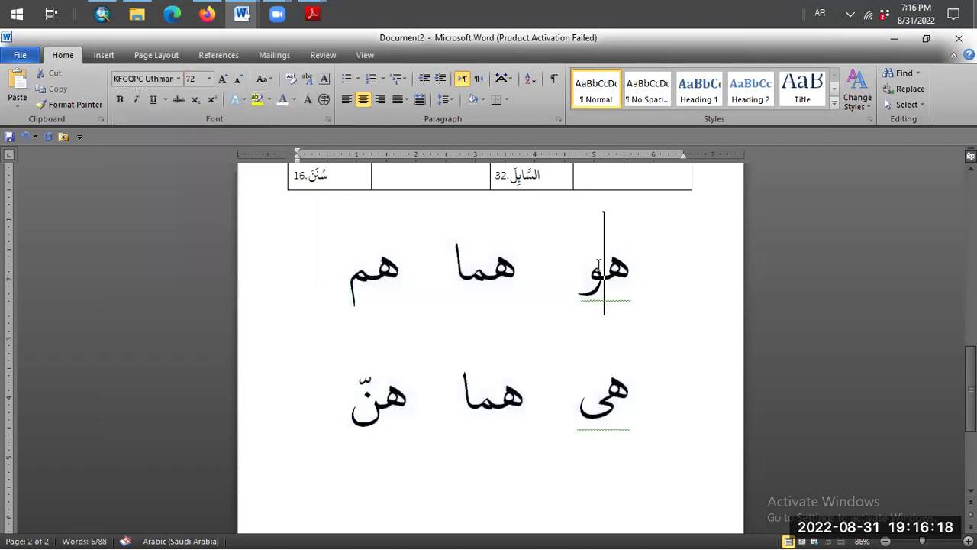
type("ُوَ")
left_click(497, 268)
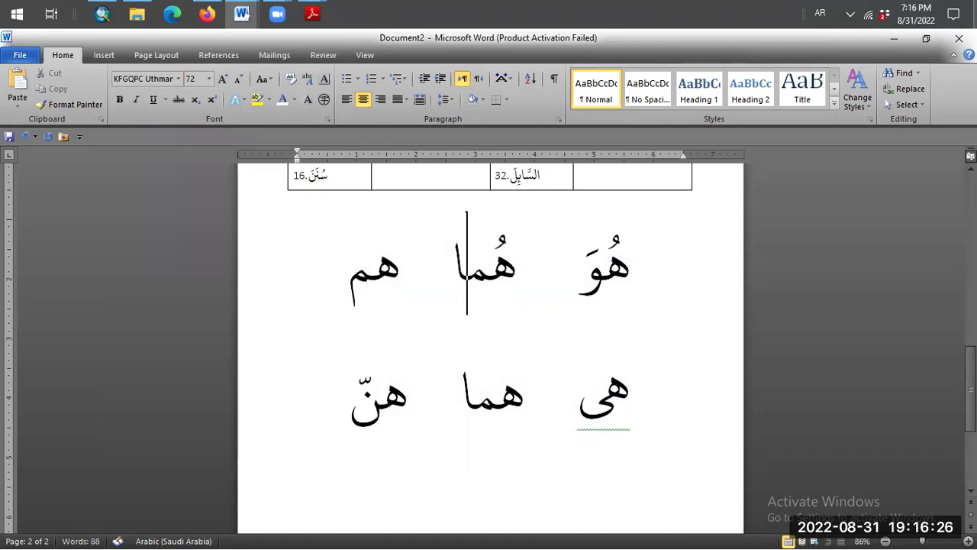
type("َ")
left_click(368, 264)
type("ُ")
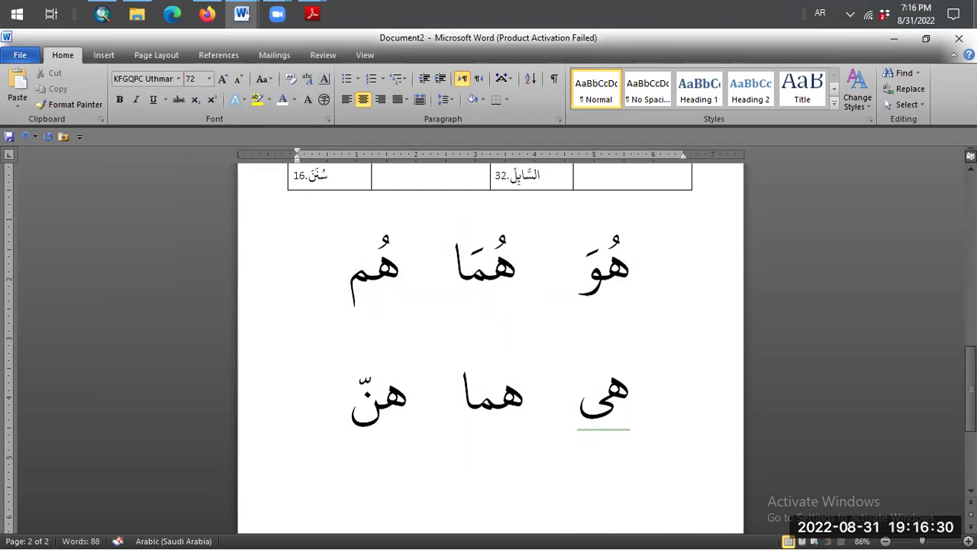